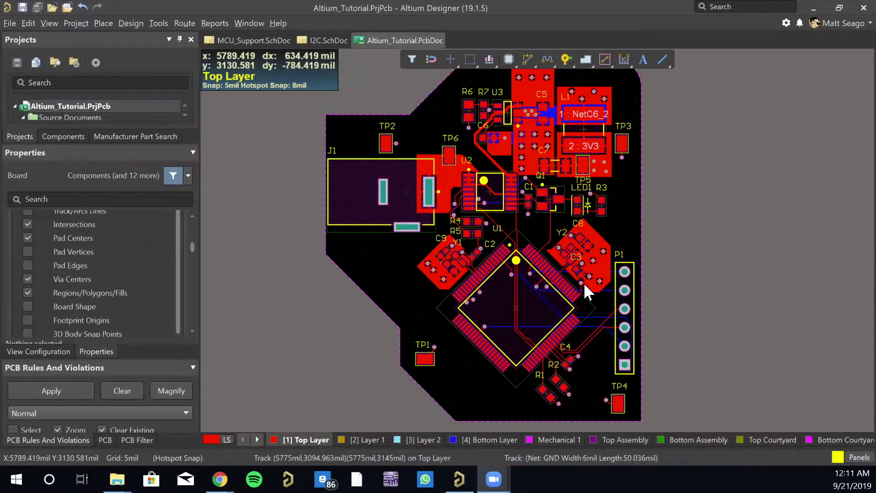
# Step: Switch to 3D and tilt the board to inspect it at an angle
pyautogui.press('3')
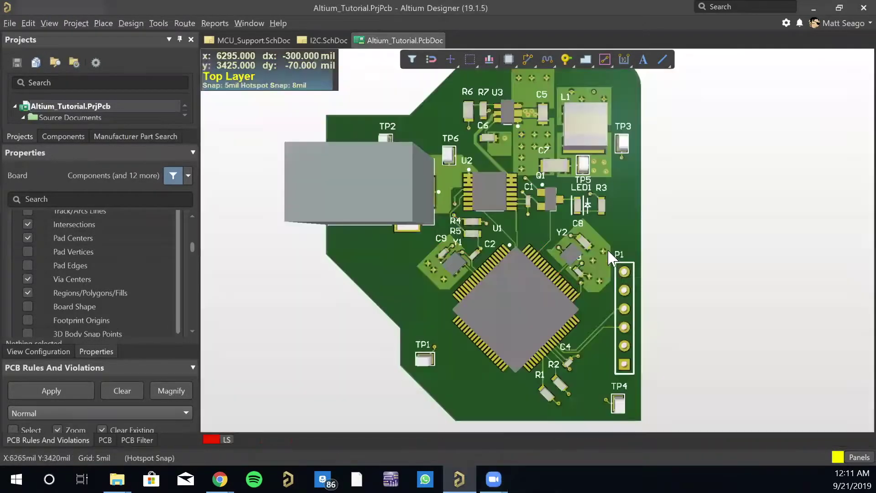
pyautogui.keyDown('shift'); pyautogui.moveTo(612, 255); pyautogui.dragTo(537, 347, button='right'); pyautogui.keyUp('shift')
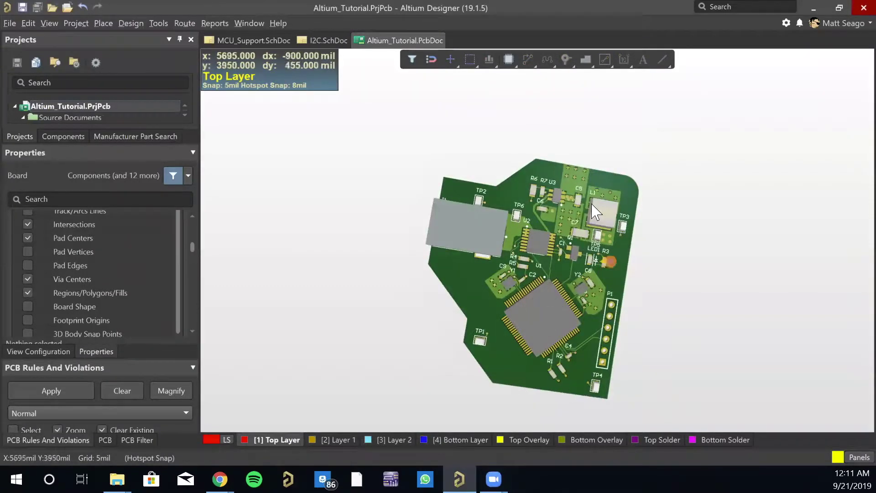
pyautogui.keyDown('ctrl'); pyautogui.scroll(4, 595, 211); pyautogui.keyUp('ctrl')
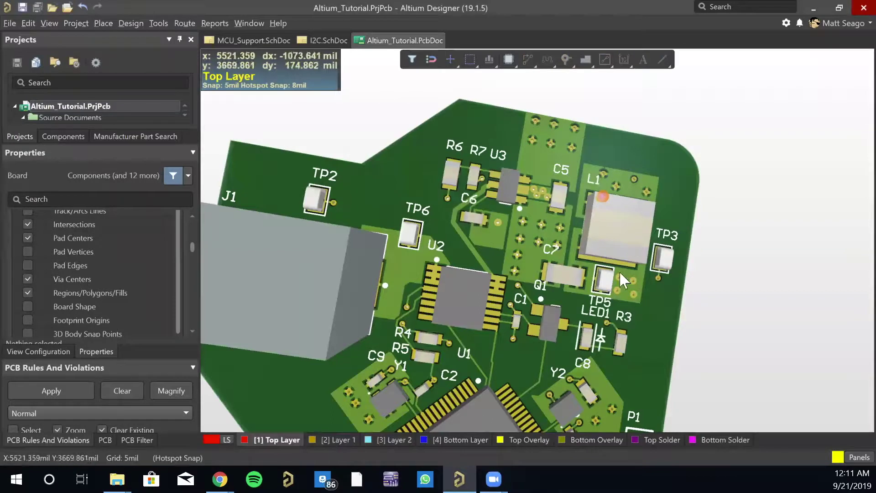
pyautogui.keyDown('ctrl'); pyautogui.scroll(-5, 551, 231); pyautogui.keyUp('ctrl')
pyautogui.moveTo(543, 292); pyautogui.dragTo(533, 258, button='right')
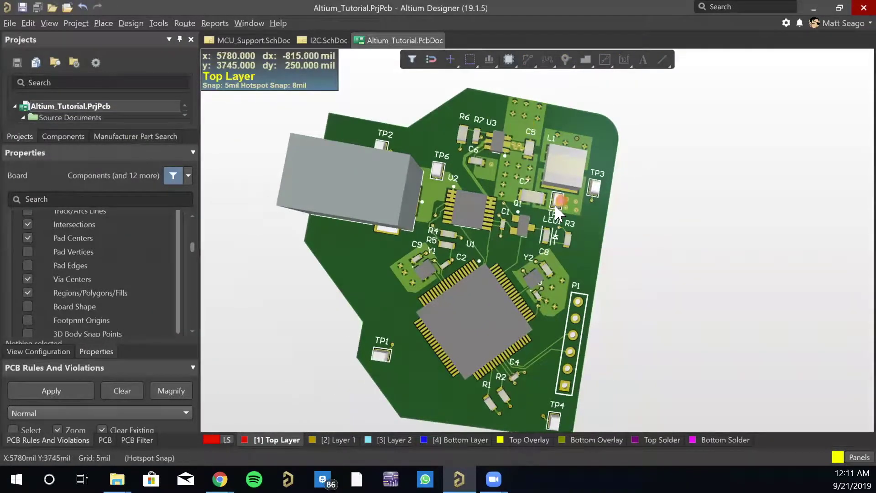
# Step: Return to the 2D layer view and zoom in on the routing
pyautogui.press('2')
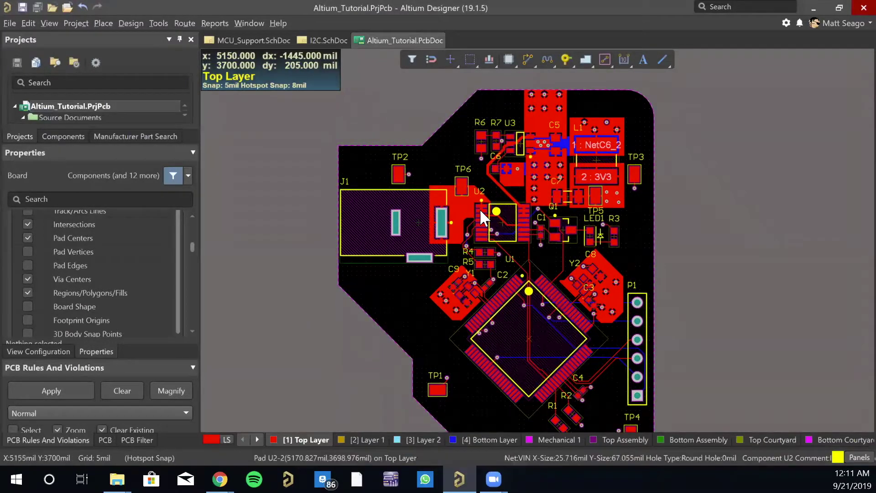
pyautogui.keyDown('ctrl'); pyautogui.scroll(4, 495, 214); pyautogui.keyUp('ctrl')
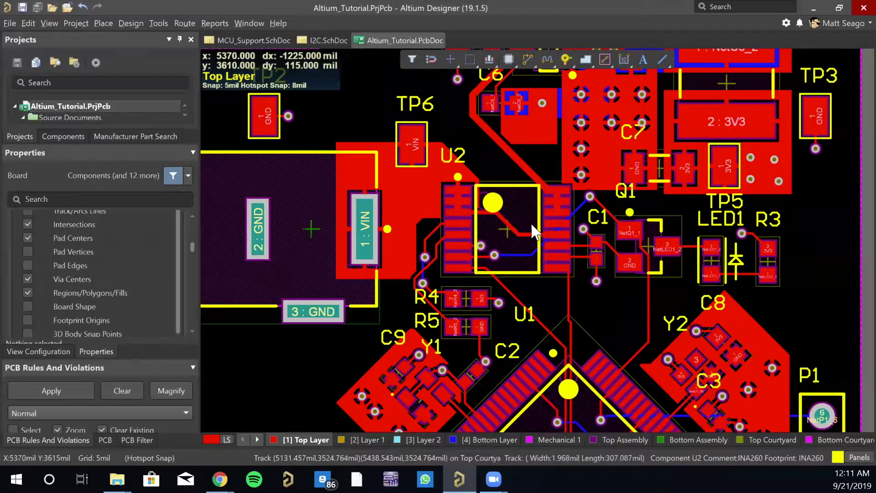
pyautogui.keyDown('ctrl'); pyautogui.scroll(2, 444, 207); pyautogui.keyUp('ctrl')
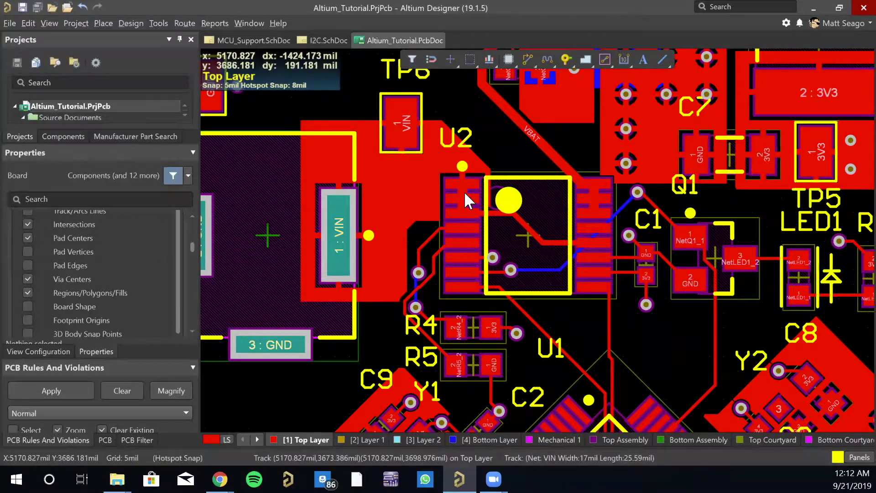
pyautogui.keyDown('ctrl'); pyautogui.scroll(-3, 483, 311); pyautogui.keyUp('ctrl')
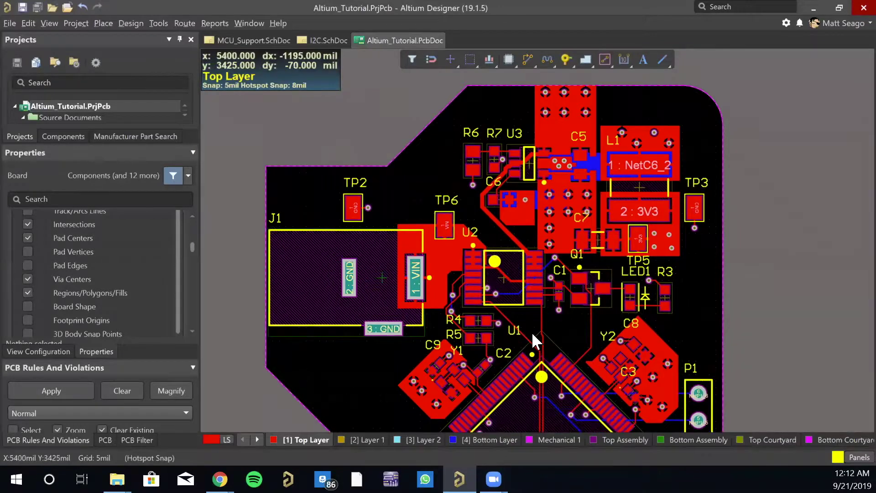
pyautogui.keyDown('ctrl'); pyautogui.scroll(1, 531, 331); pyautogui.keyUp('ctrl')
pyautogui.scroll(-3, 531, 333)
pyautogui.scroll(3, 531, 333)
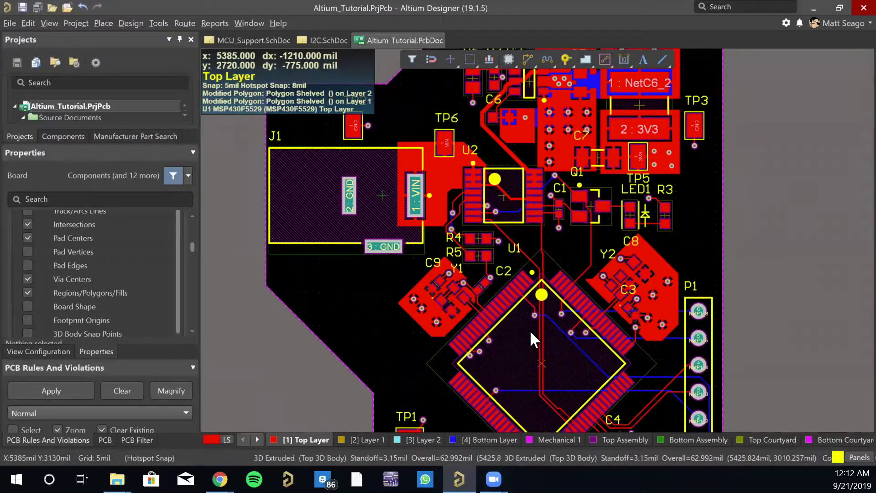
pyautogui.scroll(-3, 531, 334)
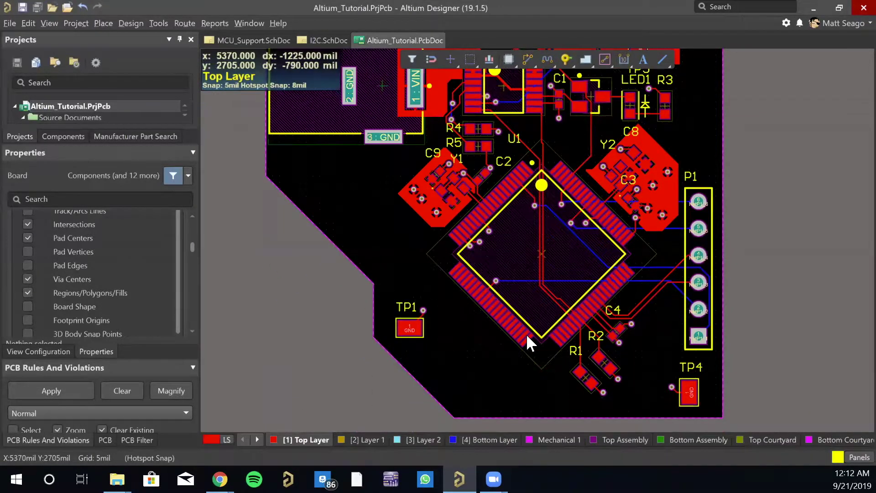
# Step: Pan across the traces around TP1–TP6, U1, U2, U3 and L1, then zoom out to the whole board
pyautogui.moveTo(537, 310); pyautogui.dragTo(458, 274, button='right')
pyautogui.moveTo(462, 305); pyautogui.dragTo(480, 365, button='right')
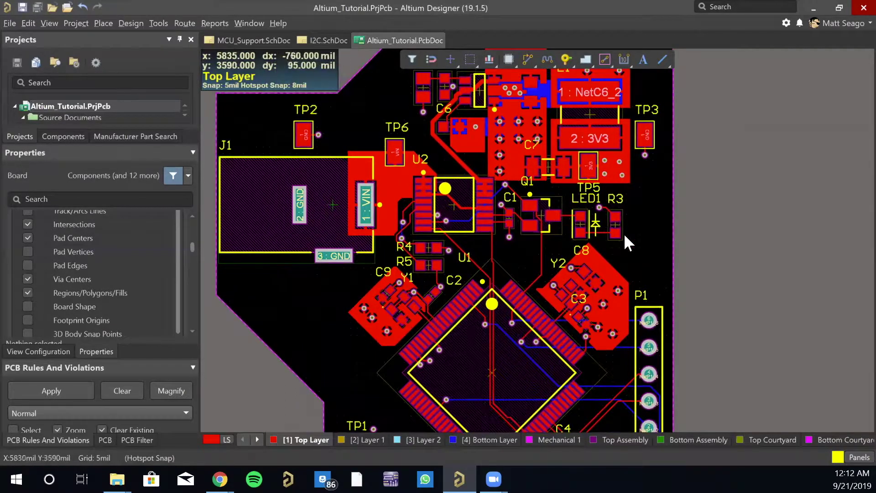
pyautogui.moveTo(540, 432); pyautogui.dragTo(525, 357, button='right')
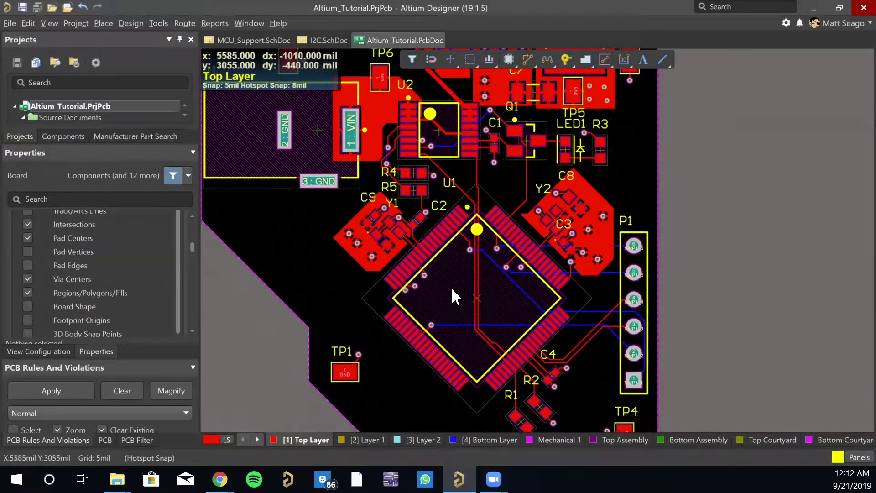
pyautogui.moveTo(491, 292); pyautogui.dragTo(509, 264, button='right')
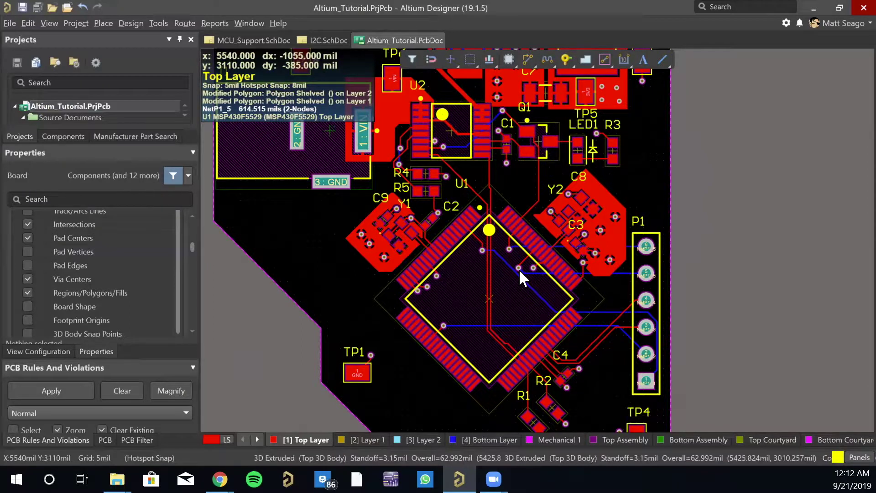
pyautogui.moveTo(471, 276); pyautogui.dragTo(450, 196, button='right')
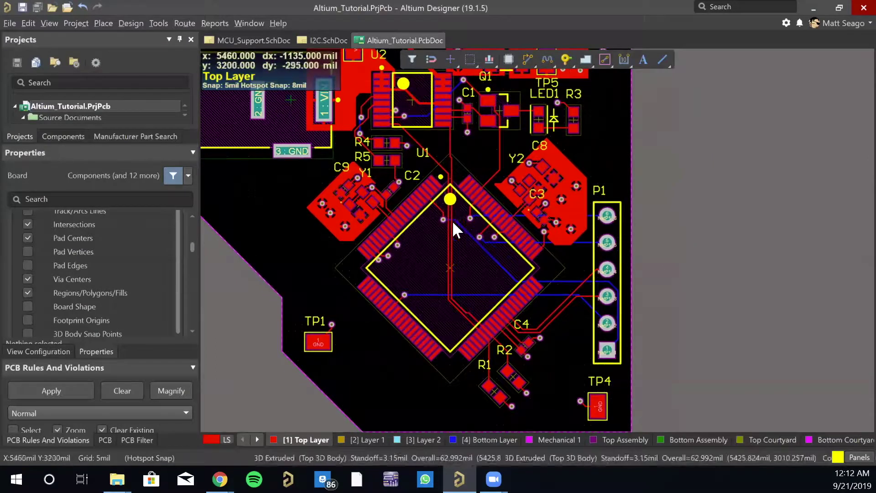
pyautogui.moveTo(450, 266); pyautogui.dragTo(532, 317, button='right')
pyautogui.keyDown('ctrl'); pyautogui.scroll(-3, 501, 274); pyautogui.keyUp('ctrl')
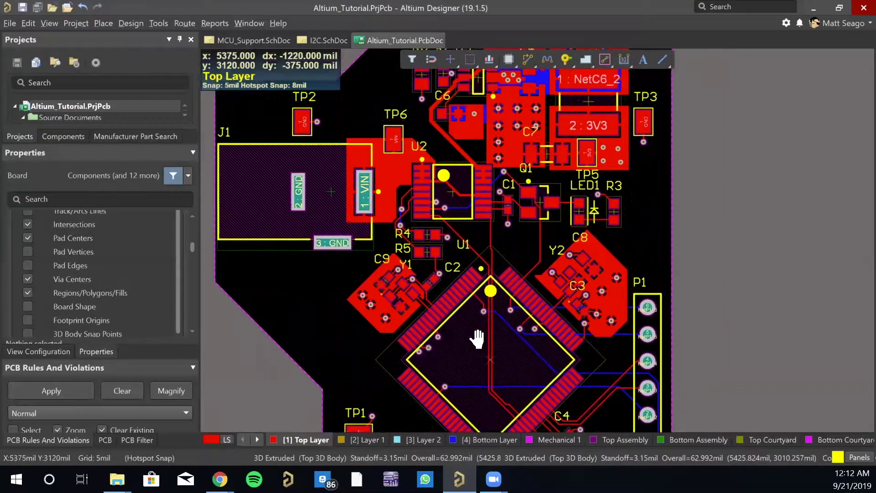
pyautogui.keyDown('ctrl'); pyautogui.scroll(-2, 494, 264); pyautogui.keyUp('ctrl')
pyautogui.moveTo(495, 264); pyautogui.dragTo(453, 202, button='right')
# Step: Restore the 2 shelved polygon pours from the Tools menu
pyautogui.click(160, 20)
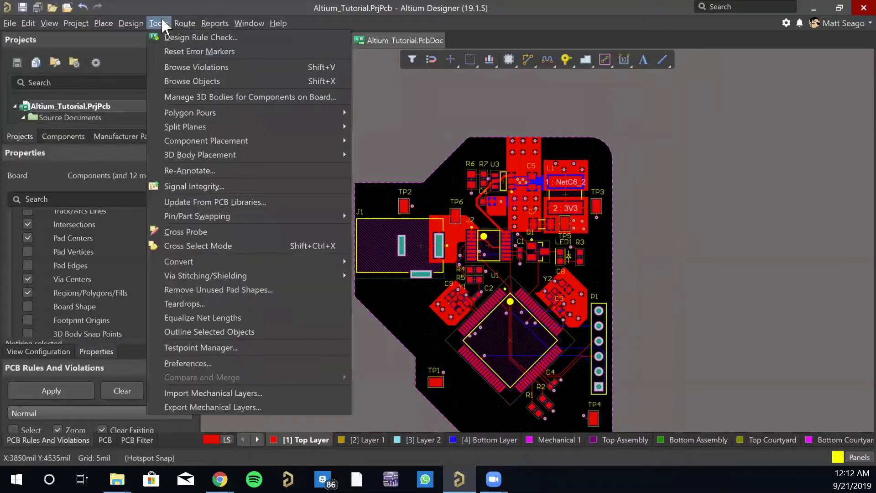
pyautogui.moveTo(288, 110)
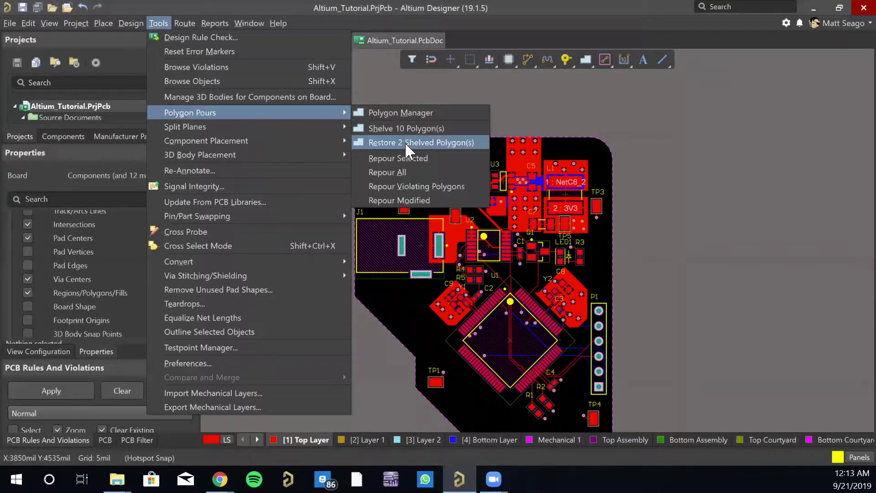
pyautogui.click(403, 141)
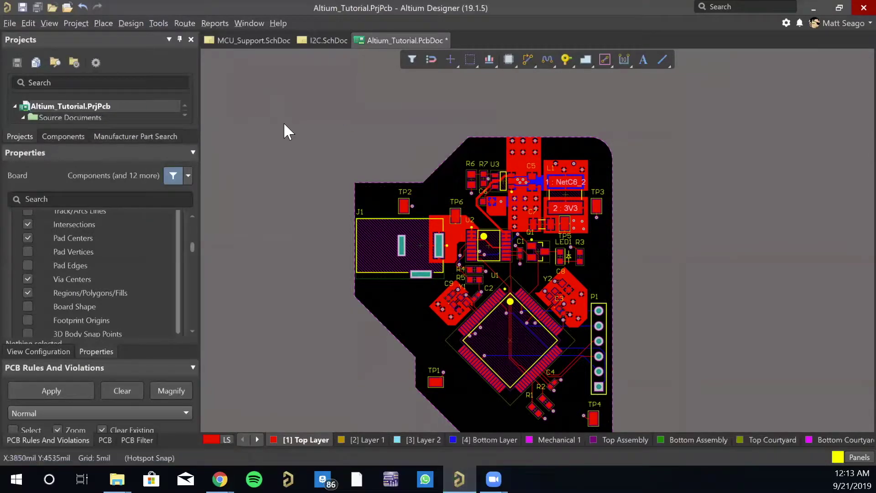
# Step: Repour all polygons and check the copper fills in 3D view
pyautogui.click(158, 23)
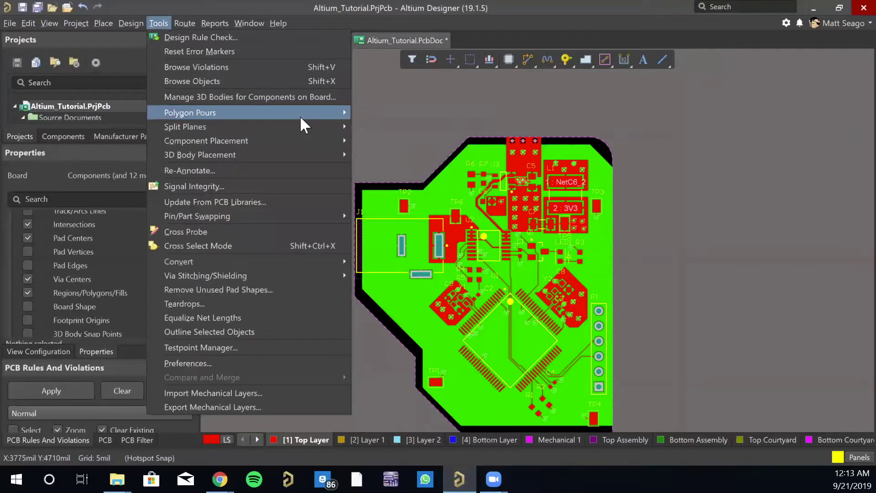
pyautogui.moveTo(336, 114)
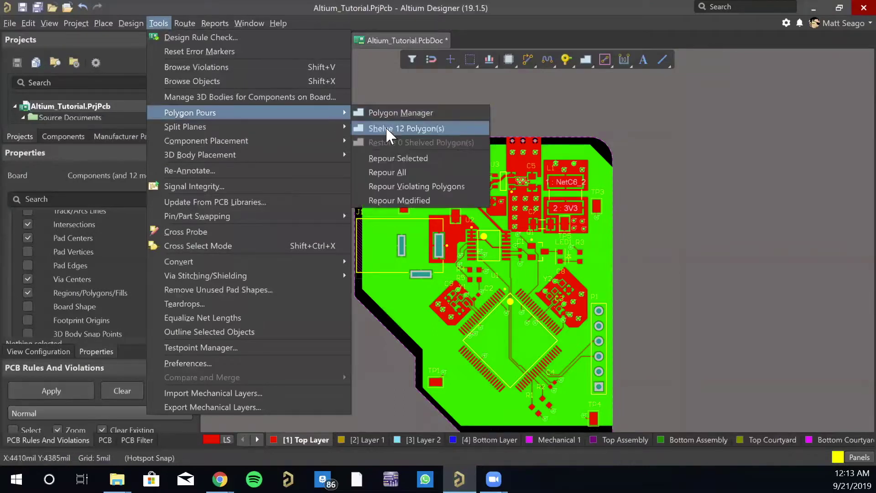
pyautogui.click(396, 168)
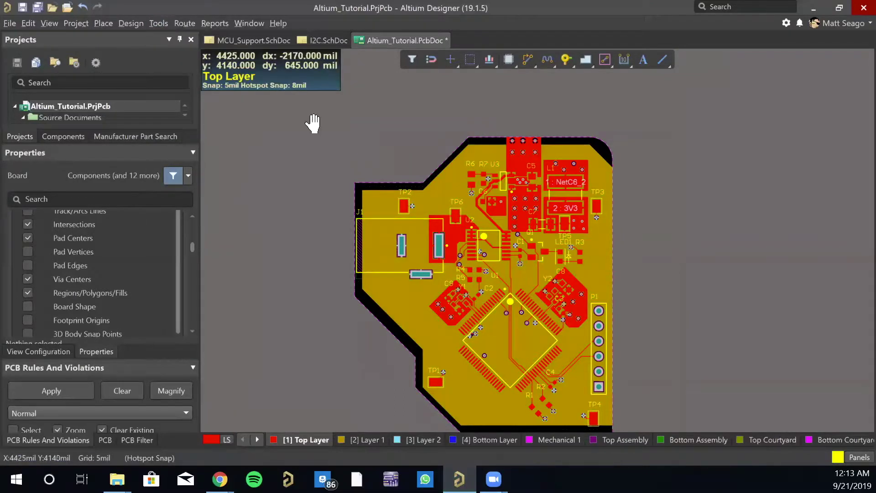
pyautogui.moveTo(322, 132); pyautogui.dragTo(309, 119, button='right')
pyautogui.press('3')
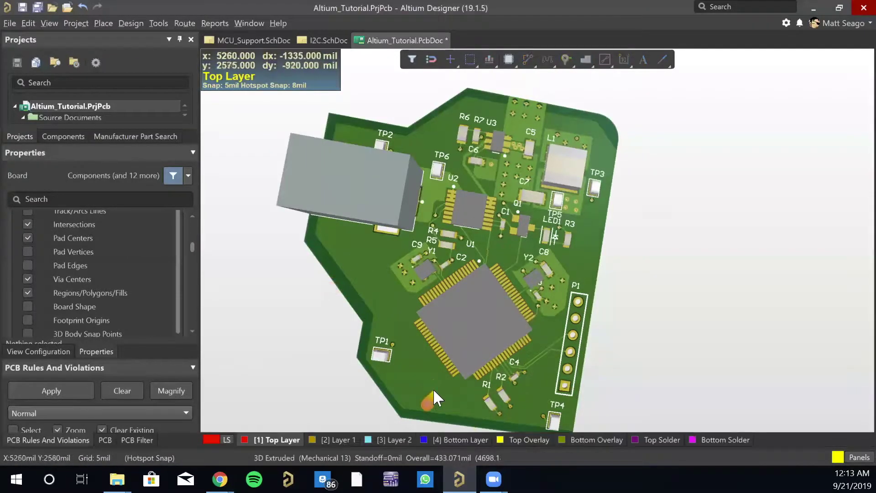
# Step: Back in 2D, make Top Overlay the active layer and show the board's lower-left corner
pyautogui.press('2')
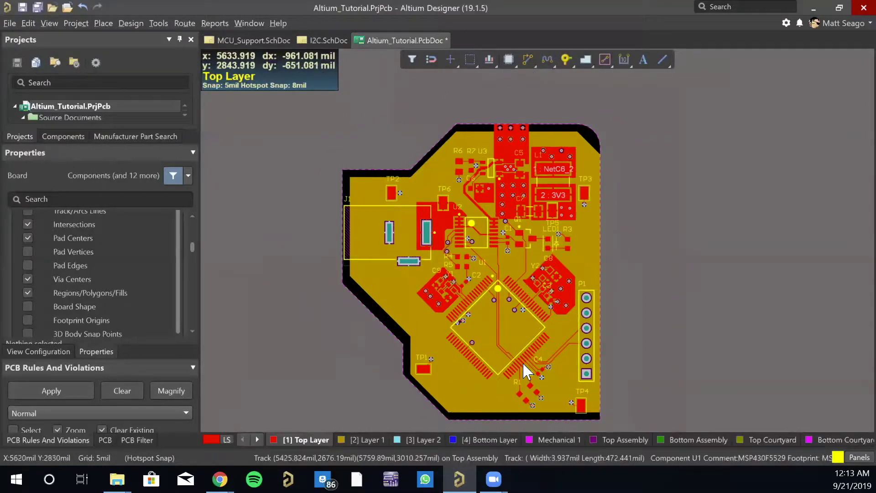
pyautogui.keyDown('ctrl'); pyautogui.scroll(1, 488, 352); pyautogui.keyUp('ctrl')
pyautogui.scroll(-3, 454, 322)
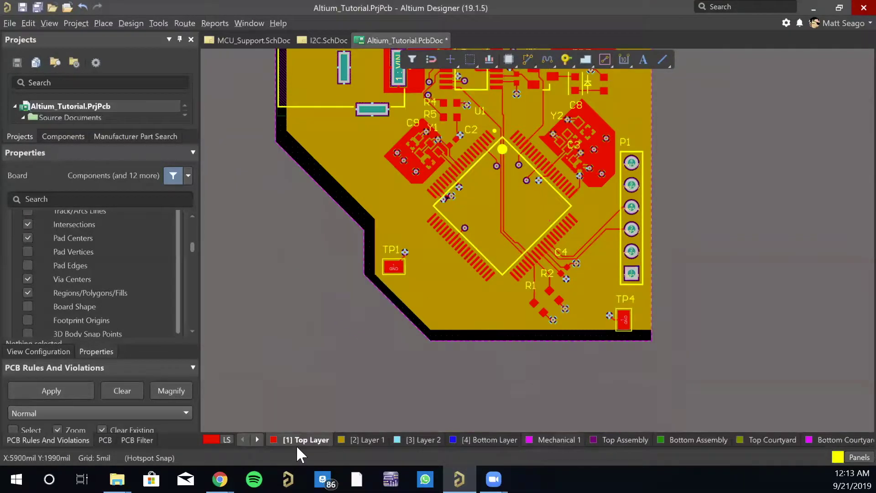
pyautogui.click(258, 439)
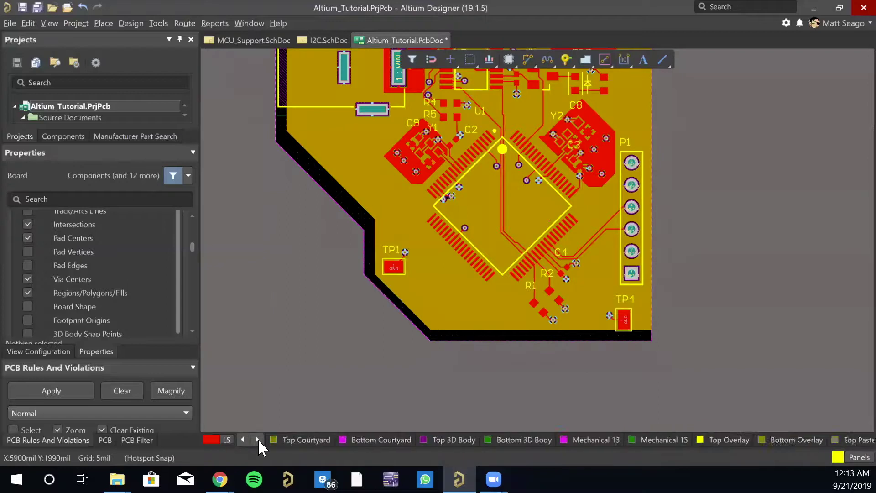
pyautogui.click(511, 439)
pyautogui.moveTo(406, 215); pyautogui.dragTo(454, 279, button='right')
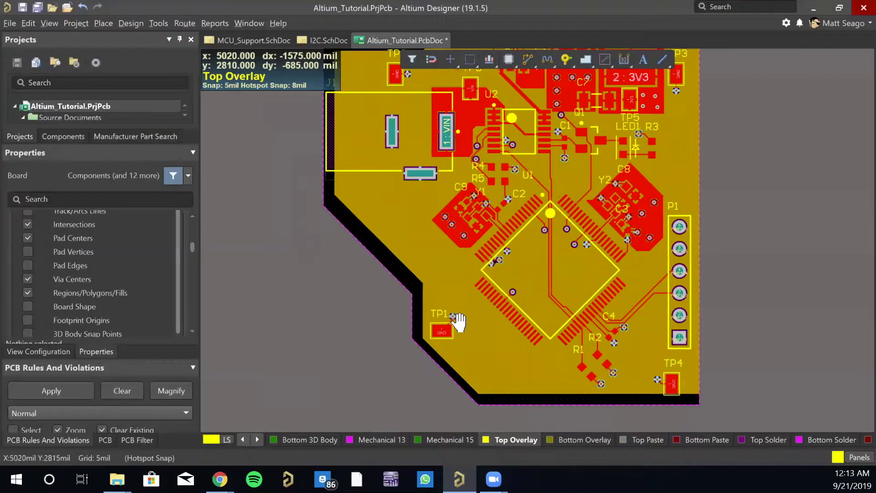
# Step: Place the silkscreen string 'Altium Tutorial v1.0' near the lower-left corner
pyautogui.click(643, 59)
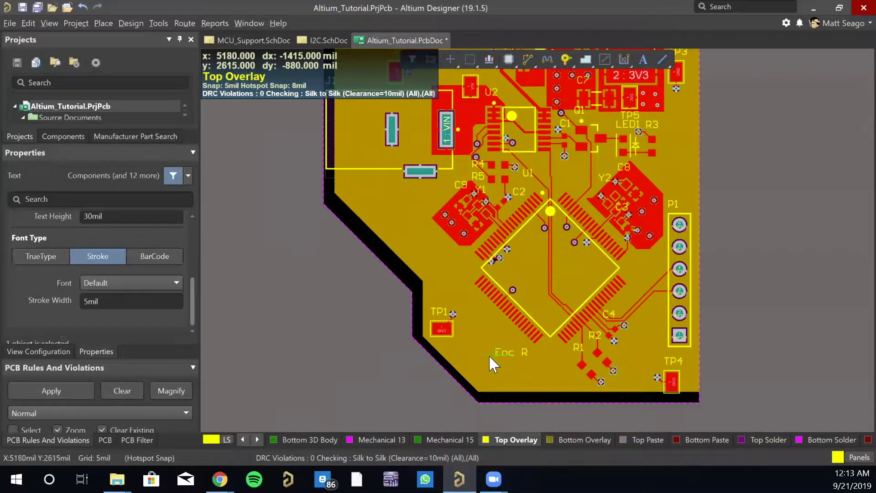
pyautogui.press('Tab')
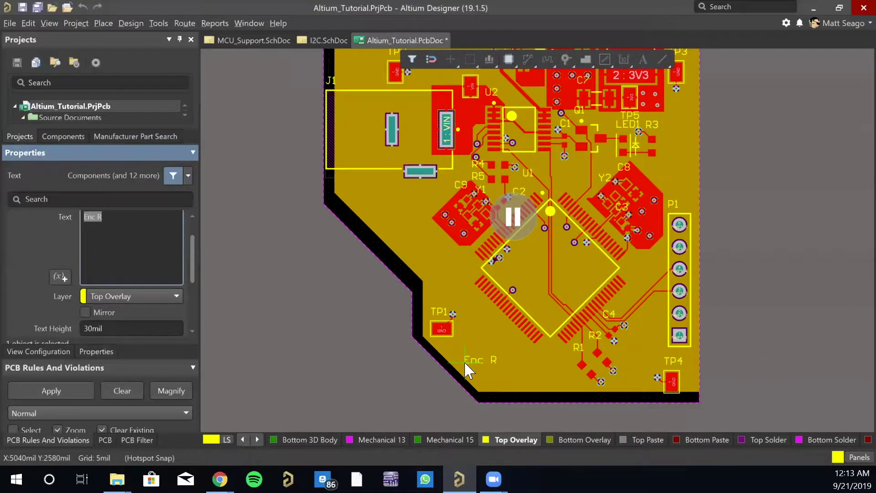
pyautogui.write('Altium Tutorial v1.0')
pyautogui.press('Return')
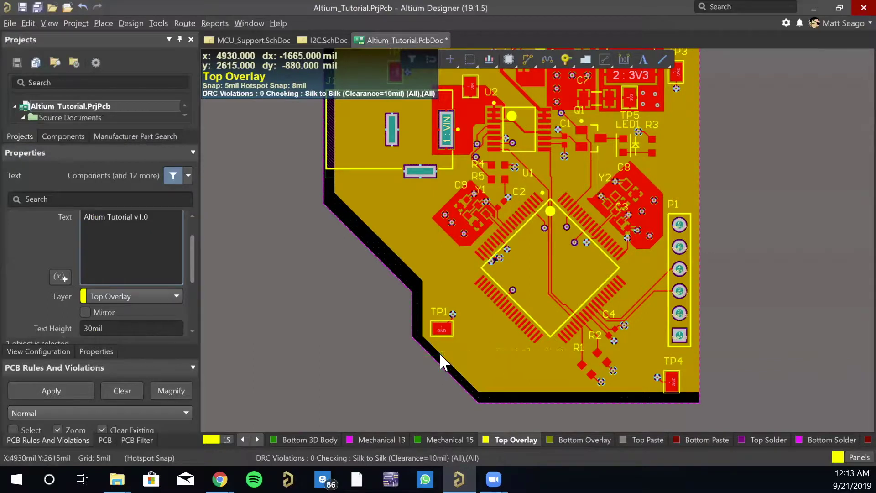
pyautogui.press('Escape')
pyautogui.moveTo(439, 352); pyautogui.dragTo(381, 368)
# Step: Place a string with the designer's name below the tutorial label
pyautogui.press('Tab')
pyautogui.write('M. Seago')
pyautogui.press('Return')
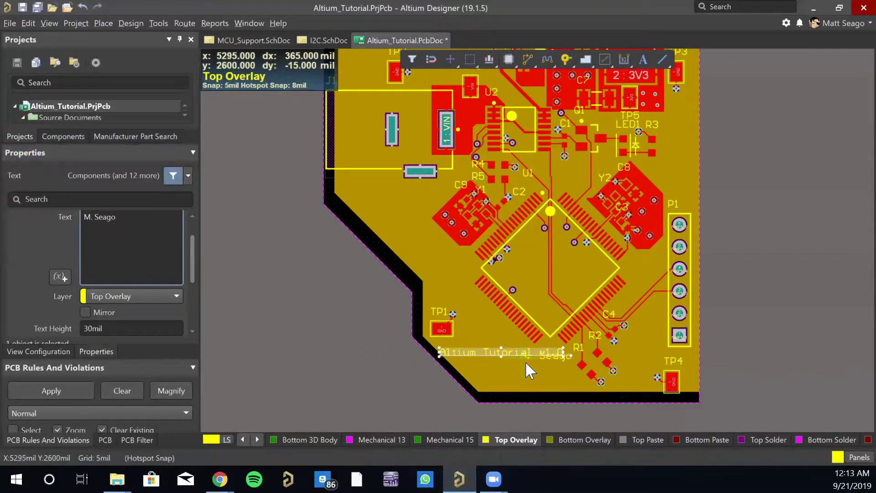
pyautogui.click(516, 368)
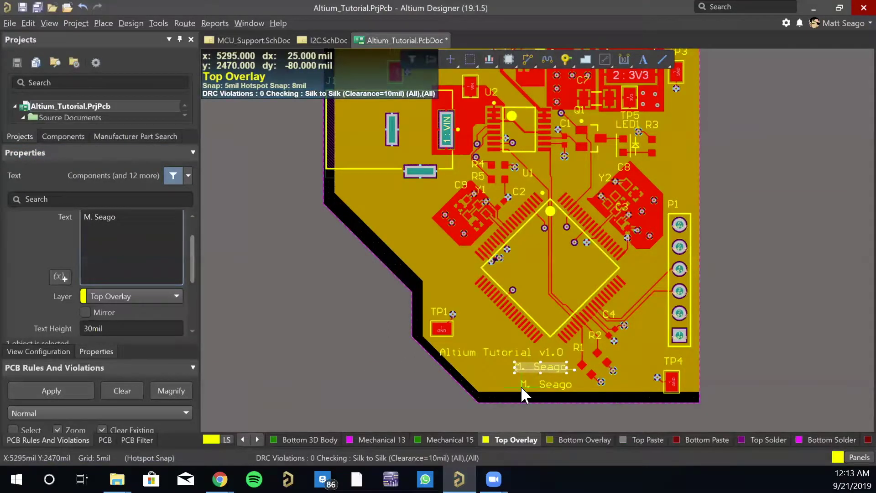
# Step: Place the date '09/2019' below the name line and end string placement
pyautogui.press('Tab')
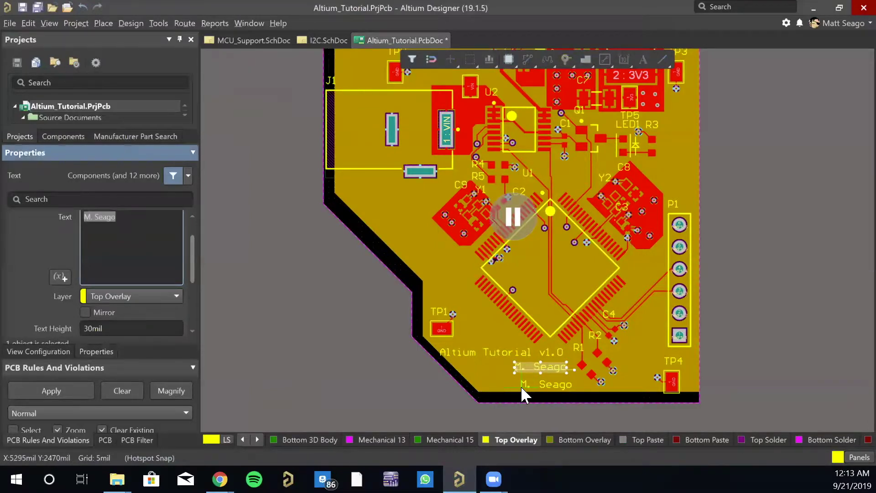
pyautogui.write('09/2019')
pyautogui.press('Return')
pyautogui.click(521, 385)
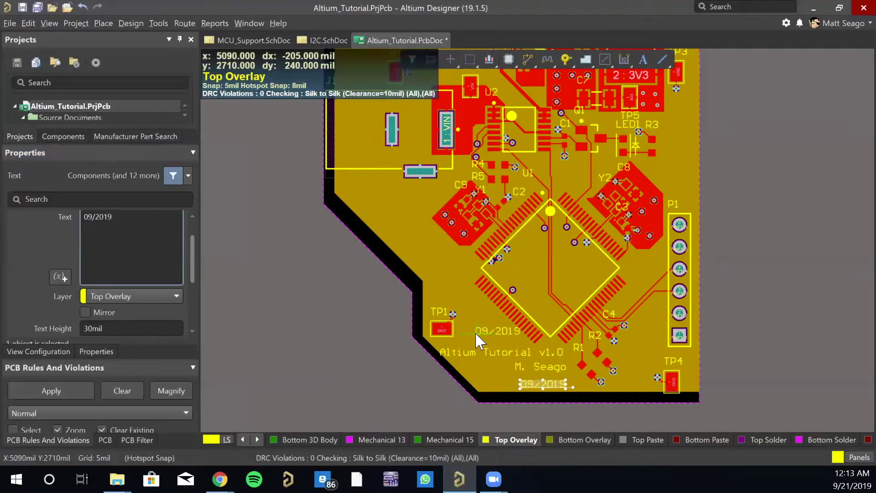
pyautogui.rightClick(475, 332)
pyautogui.rightClick(475, 332)
# Step: Place a 'GND' silkscreen label beside test point TP1
pyautogui.click(461, 279)
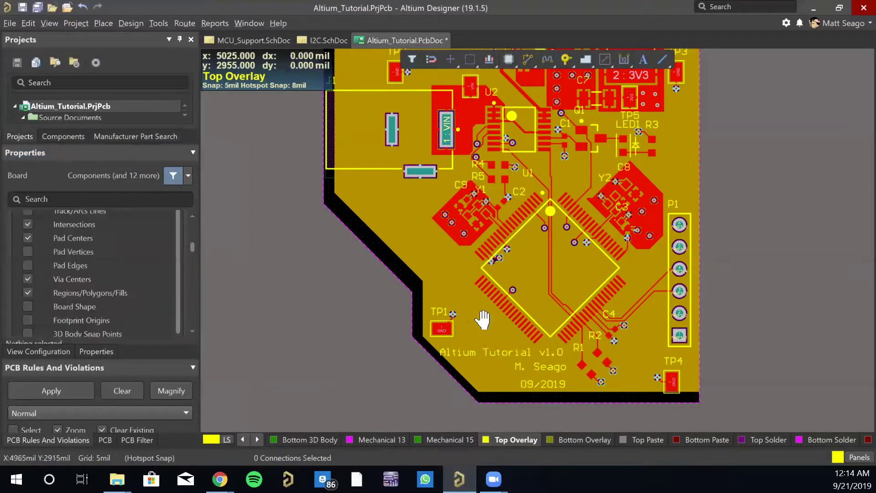
pyautogui.moveTo(482, 320); pyautogui.dragTo(497, 321, button='right')
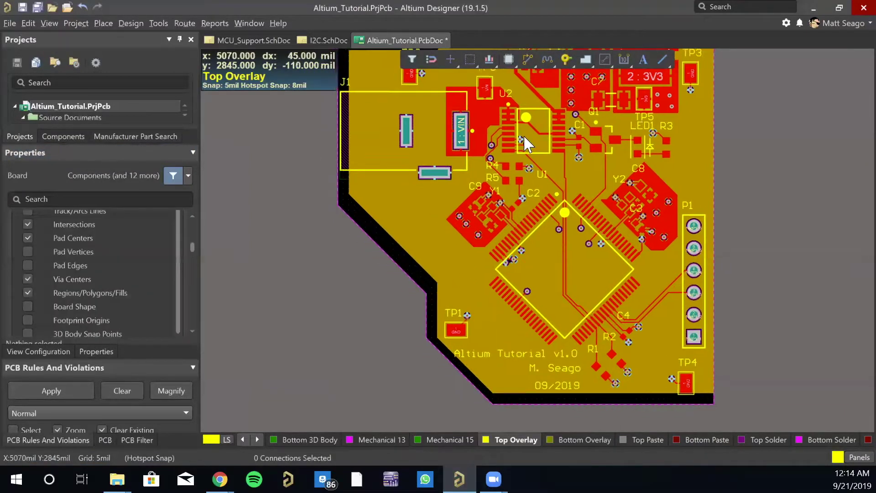
pyautogui.click(643, 60)
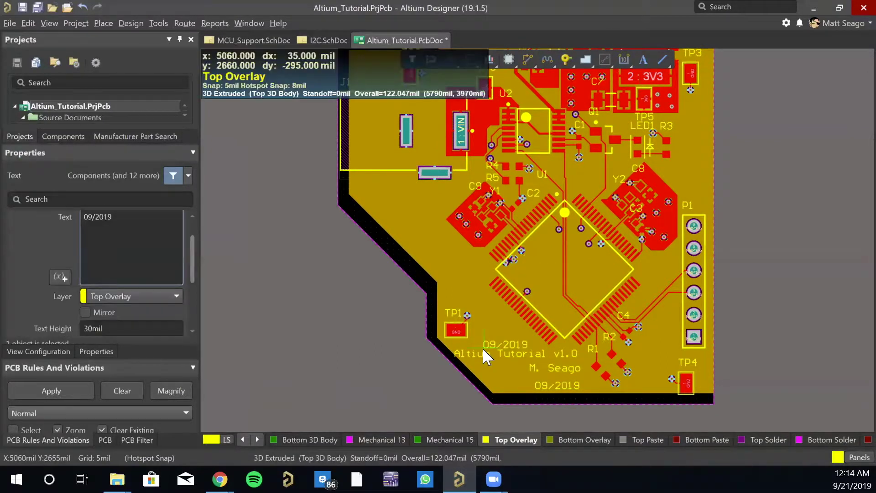
pyautogui.press('Tab')
pyautogui.write('GND')
pyautogui.press('Return')
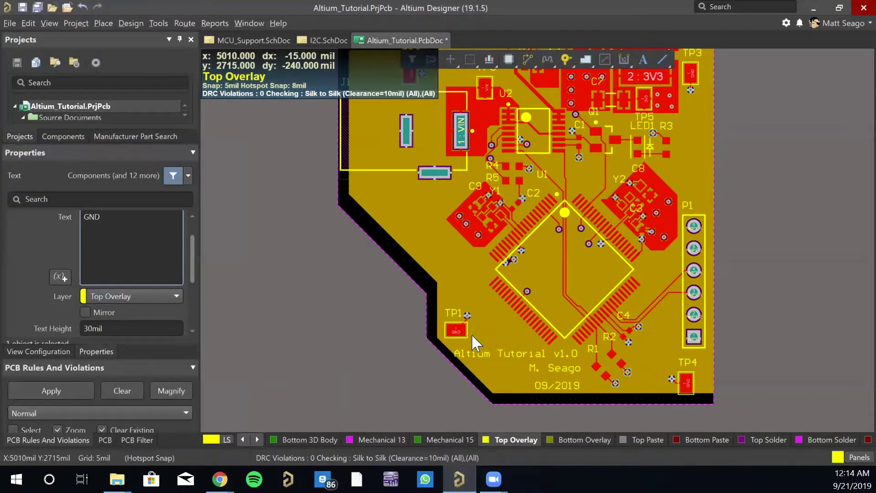
pyautogui.click(472, 333)
pyautogui.scroll(3, 603, 162)
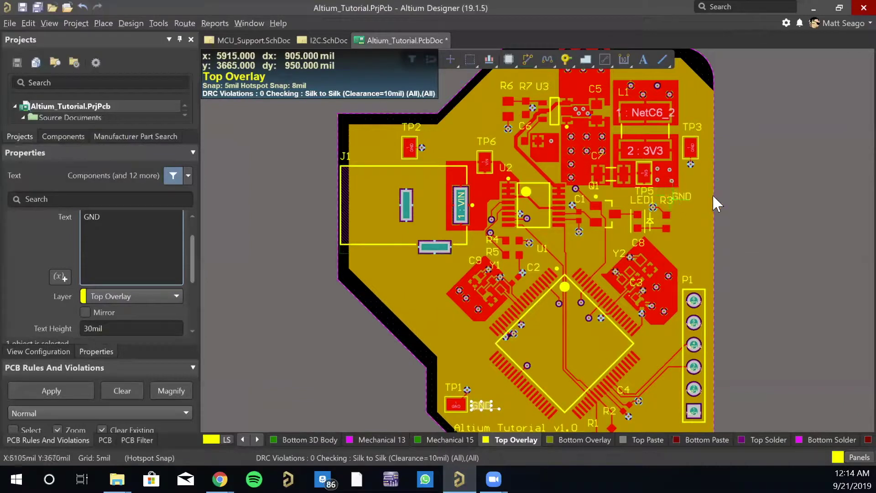
pyautogui.rightClick(705, 192)
# Step: Place a 'JTAG' silkscreen label beside connector P1
pyautogui.rightClick(734, 210)
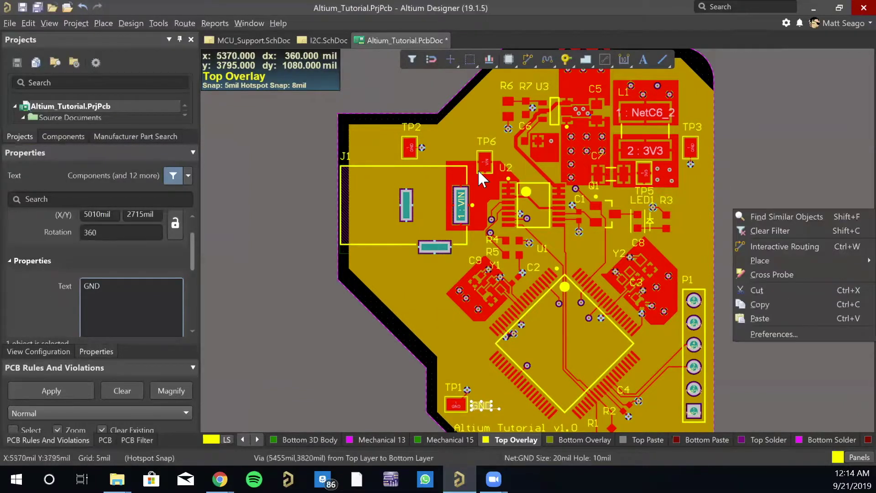
pyautogui.click(294, 165)
pyautogui.moveTo(479, 289); pyautogui.dragTo(345, 249, button='right')
pyautogui.press('p')
pyautogui.press('s')
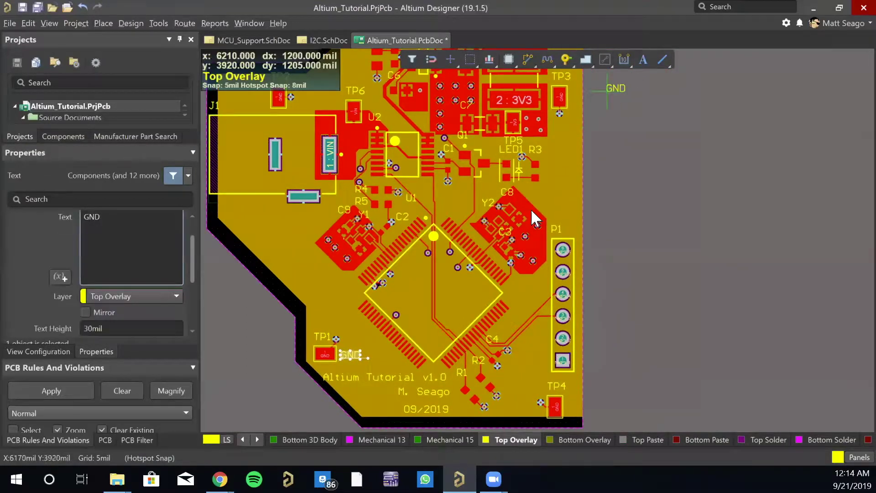
pyautogui.press('Tab')
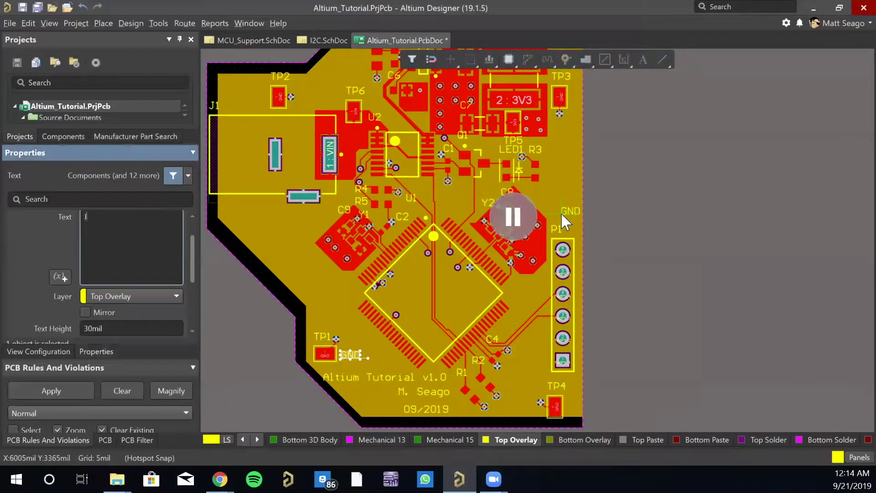
pyautogui.press('Return')
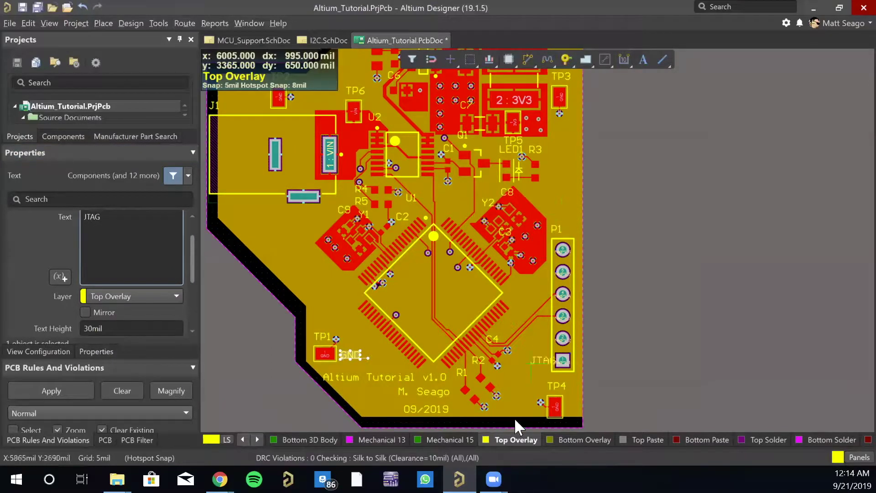
pyautogui.click(522, 363)
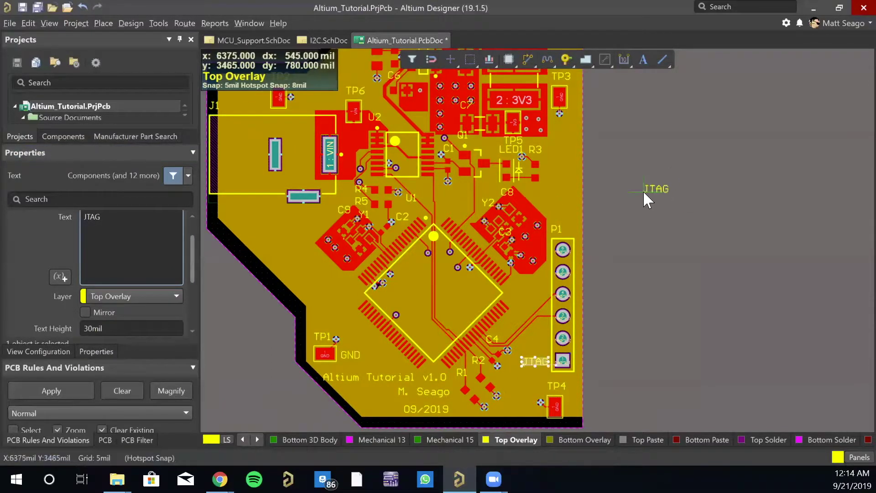
pyautogui.rightClick(562, 187)
pyautogui.moveTo(558, 228); pyautogui.dragTo(624, 345, button='right')
pyautogui.moveTo(558, 278); pyautogui.dragTo(531, 127, button='right')
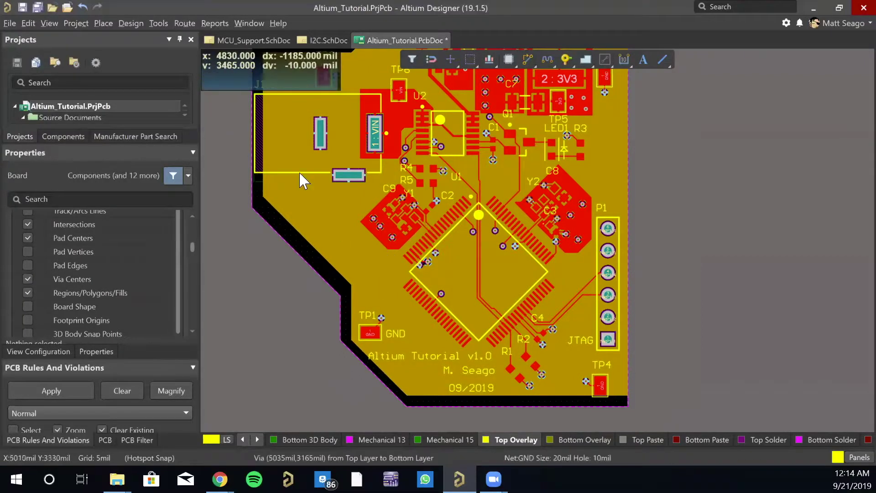
pyautogui.moveTo(394, 173); pyautogui.dragTo(436, 241, button='right')
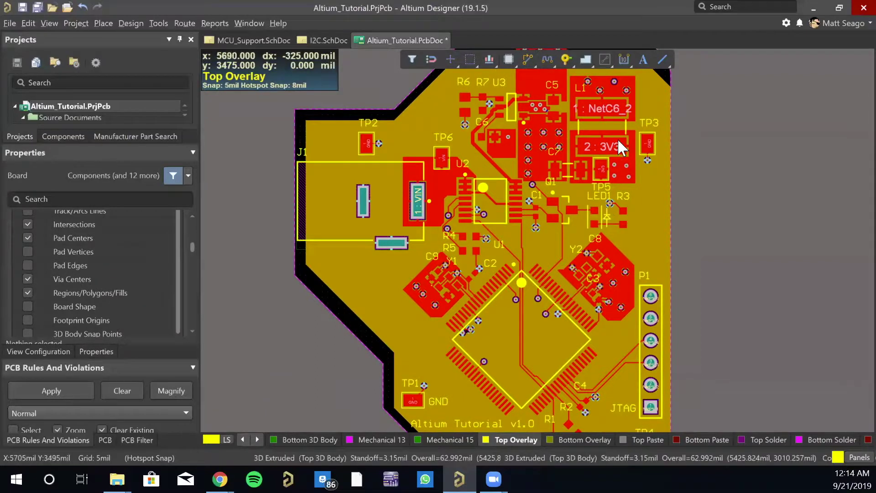
# Step: Place the silkscreen text 'INA260' above chip U2
pyautogui.click(641, 61)
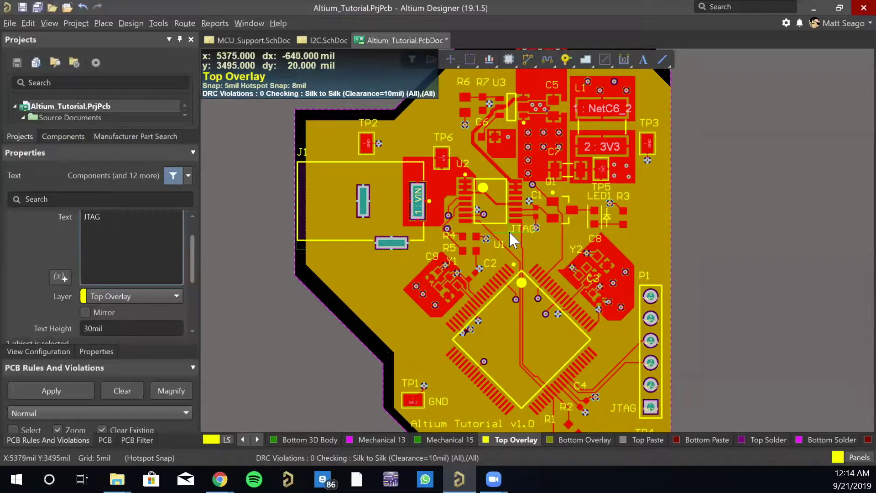
pyautogui.press('Tab')
pyautogui.write('INA')
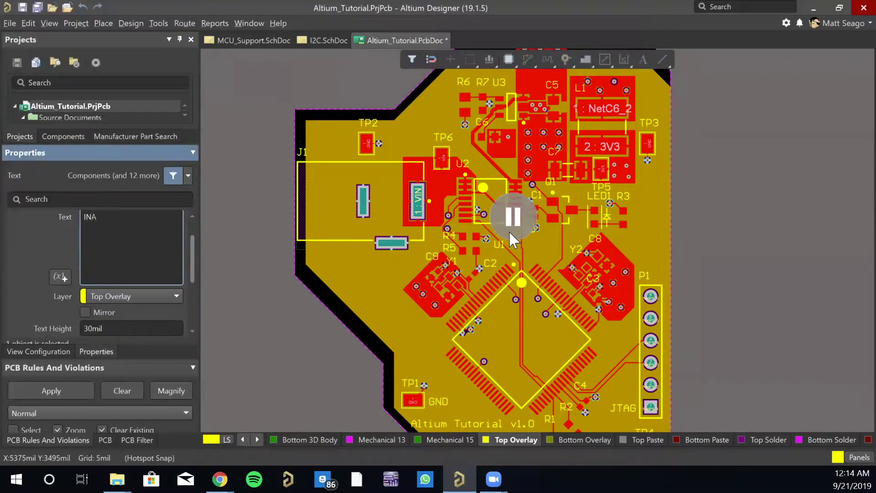
pyautogui.write('260')
pyautogui.click(510, 231)
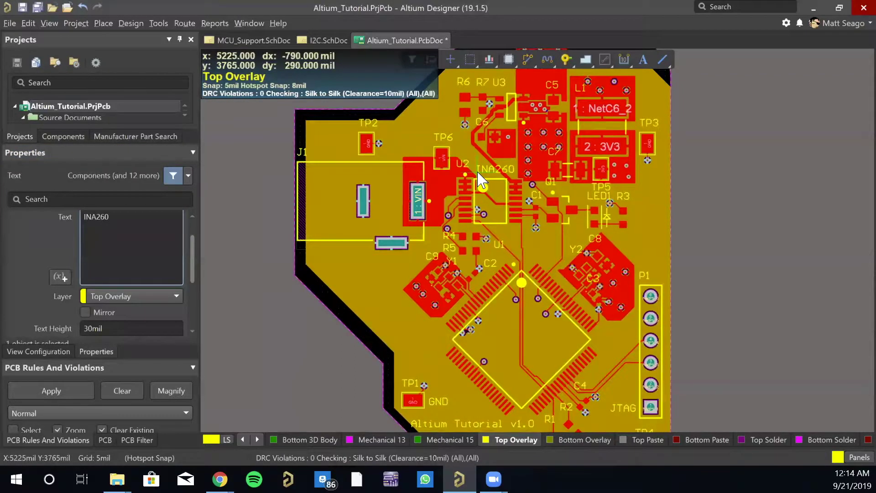
pyautogui.click(493, 180)
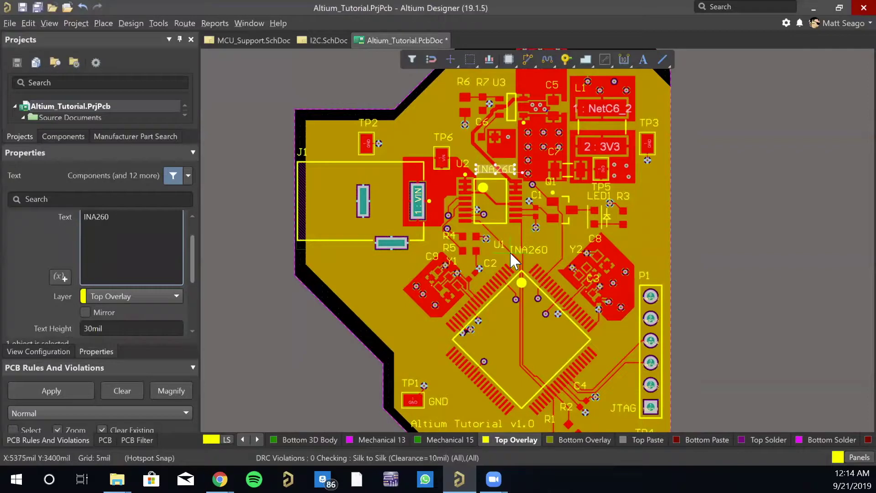
# Step: Place the text 'MSP430F5529' beside the main chip U1
pyautogui.press('Tab')
pyautogui.write('MSP430')
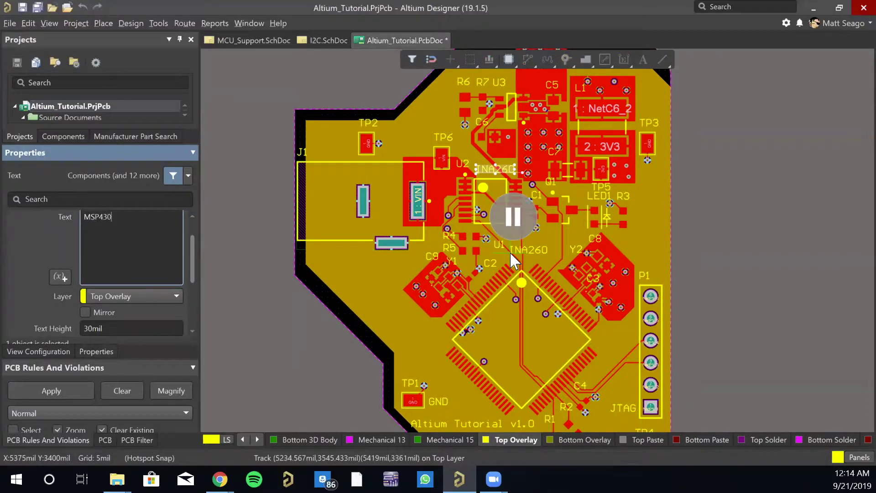
pyautogui.write('F5529')
pyautogui.press('Return')
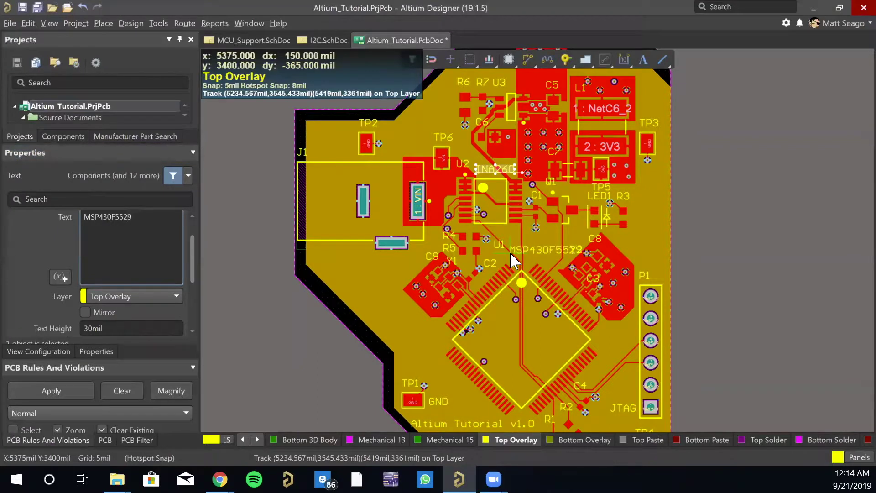
pyautogui.click(368, 341)
pyautogui.click(254, 324)
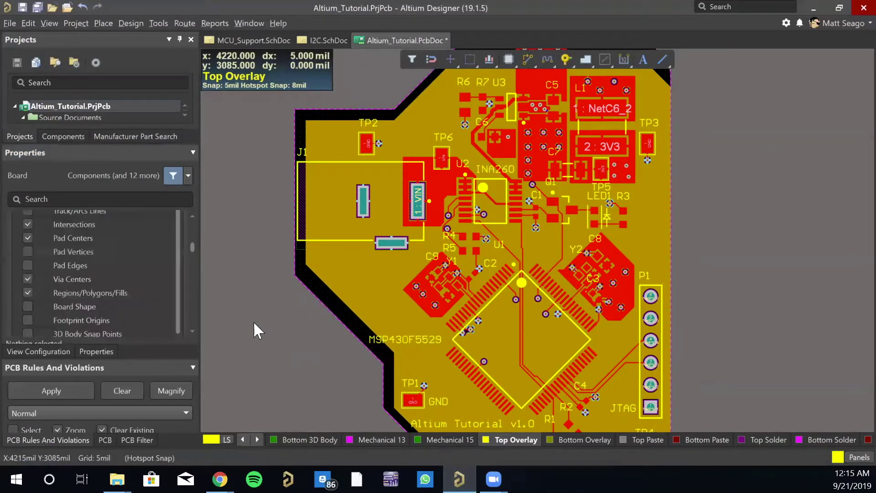
pyautogui.moveTo(487, 203); pyautogui.dragTo(524, 236, button='right')
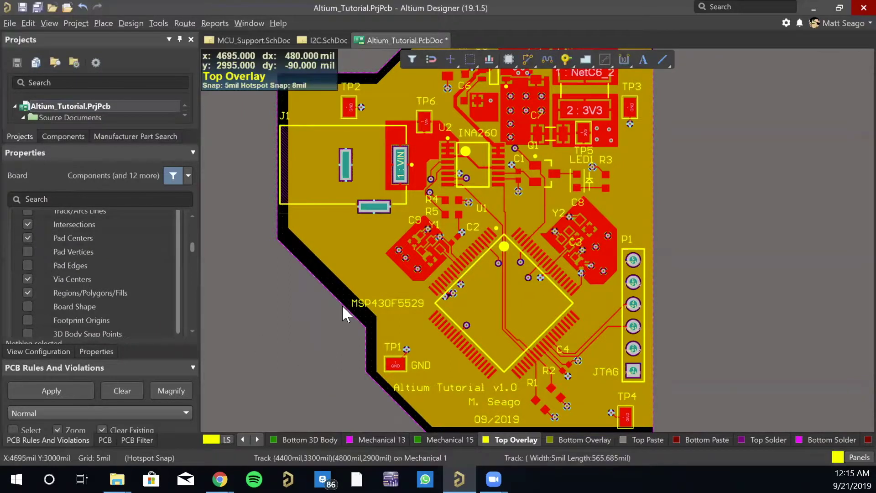
pyautogui.moveTo(338, 284); pyautogui.dragTo(352, 288, button='right')
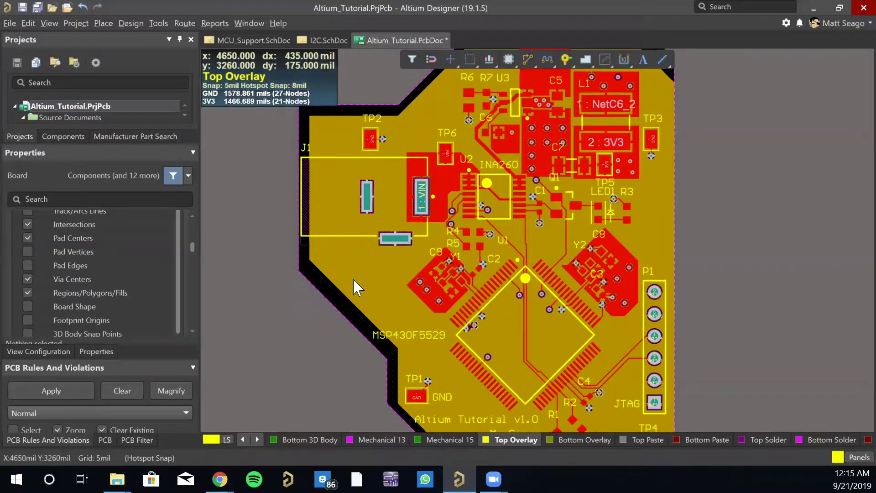
pyautogui.moveTo(261, 249)
pyautogui.mouseDown(button='right')
pyautogui.moveTo(256, 327)
pyautogui.moveTo(260, 228)
pyautogui.moveTo(259, 249)
pyautogui.mouseUp(button='right')
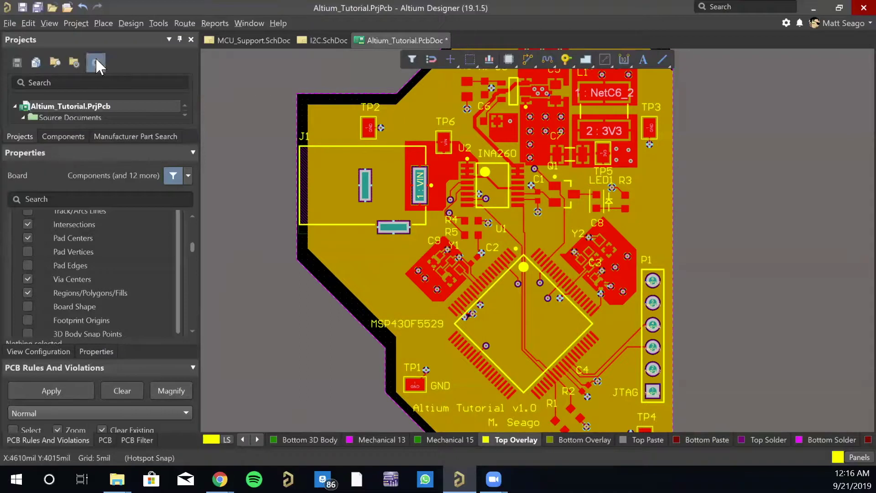
# Step: Open the GRAVITAS_ZONE_SENSOR project from the Projects folder and expand its file list
pyautogui.click(67, 7)
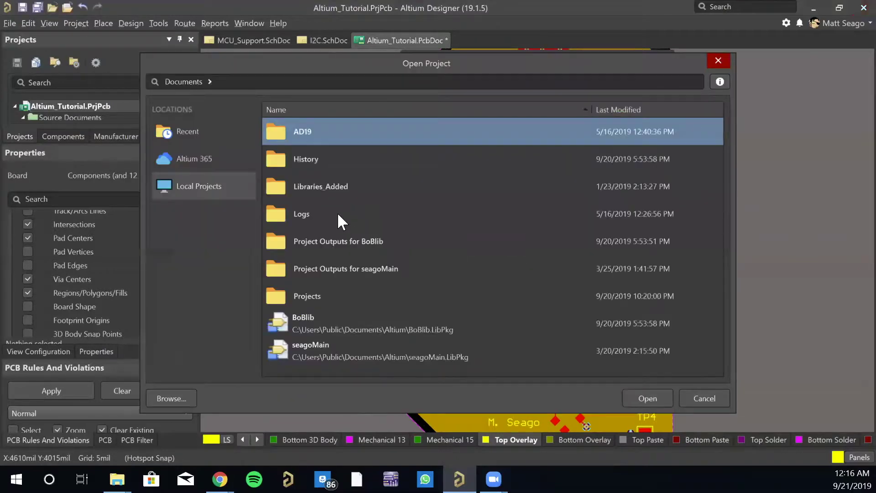
pyautogui.doubleClick(311, 292)
pyautogui.scroll(-3, 333, 318)
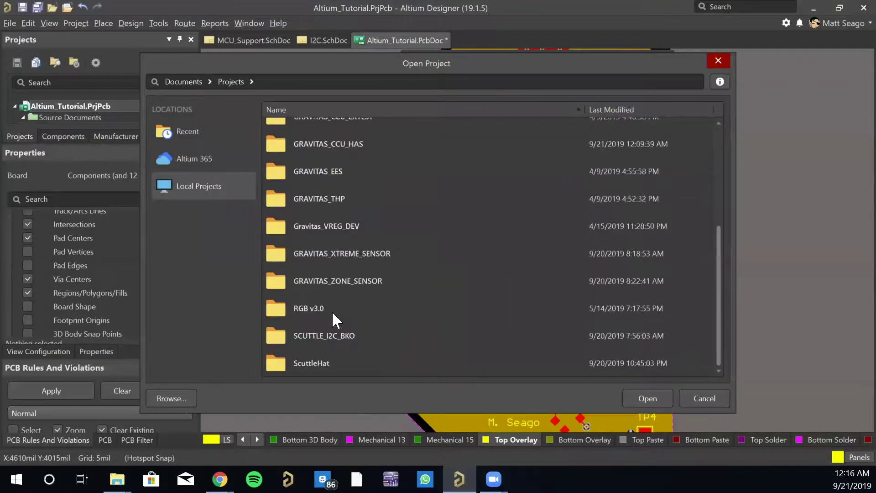
pyautogui.doubleClick(349, 279)
pyautogui.doubleClick(311, 233)
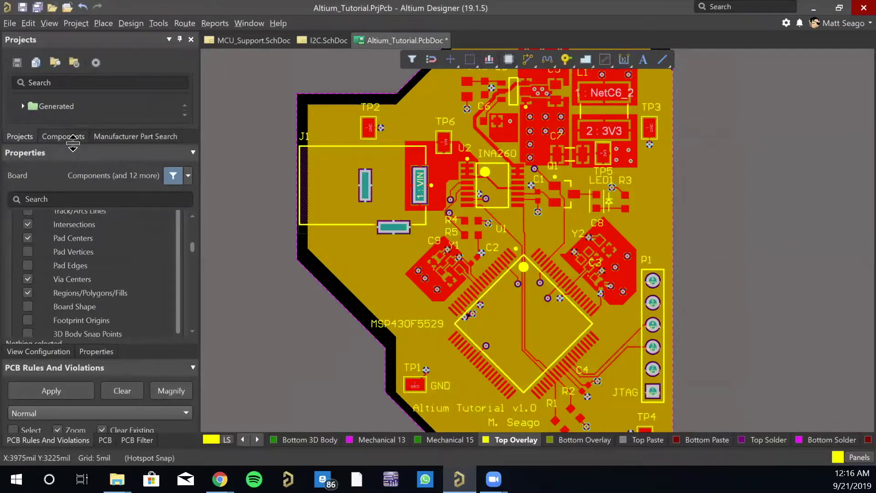
pyautogui.moveTo(72, 141); pyautogui.dragTo(68, 167)
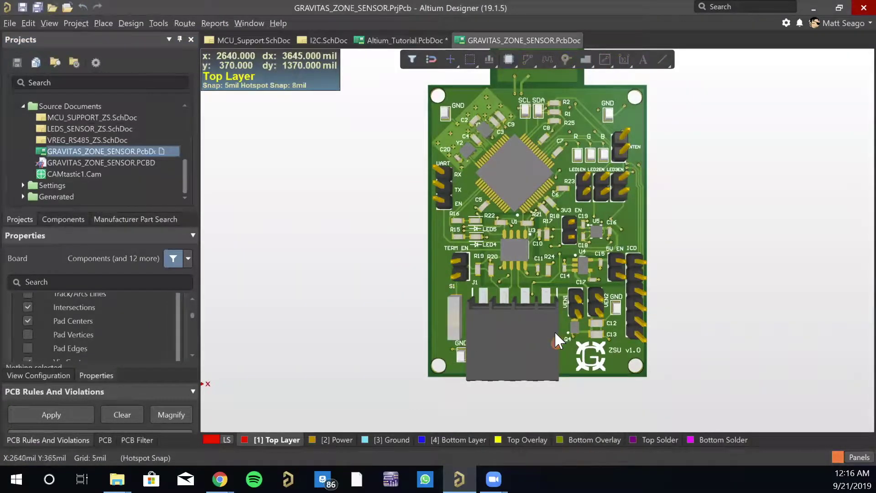
# Step: In 2D view, select and copy the G logo from the GRAVITAS_ZONE_SENSOR board
pyautogui.press('2')
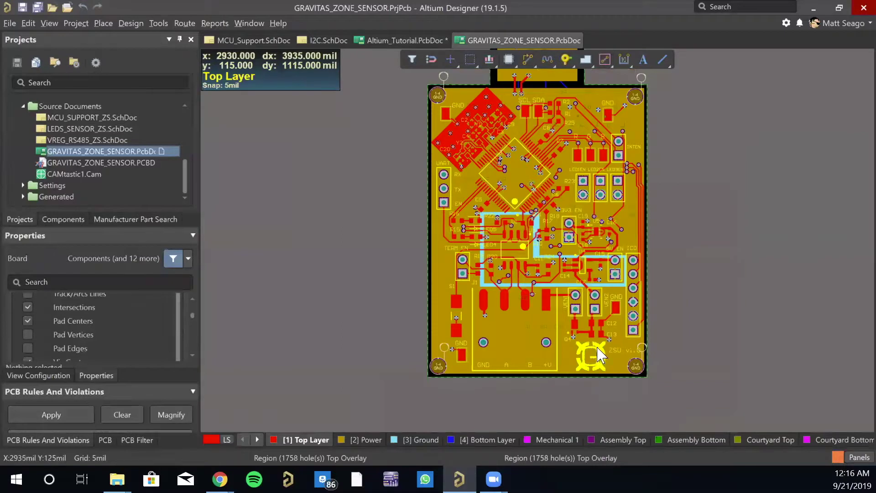
pyautogui.keyDown('ctrl'); pyautogui.scroll(2, 598, 361); pyautogui.keyUp('ctrl')
pyautogui.click(601, 358)
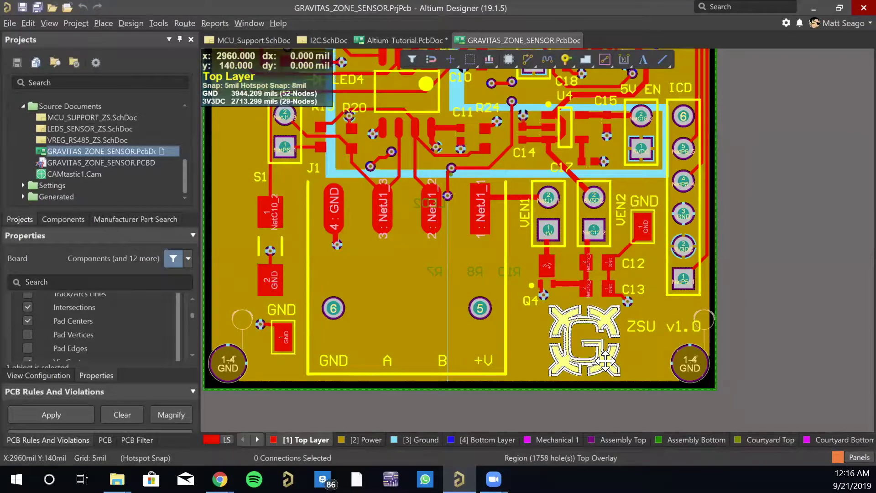
pyautogui.press('m')
pyautogui.press('s')
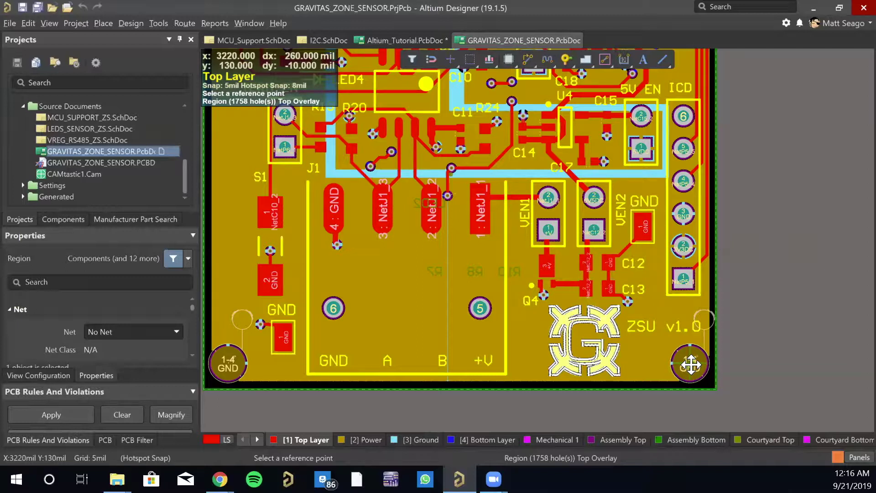
pyautogui.press('Escape')
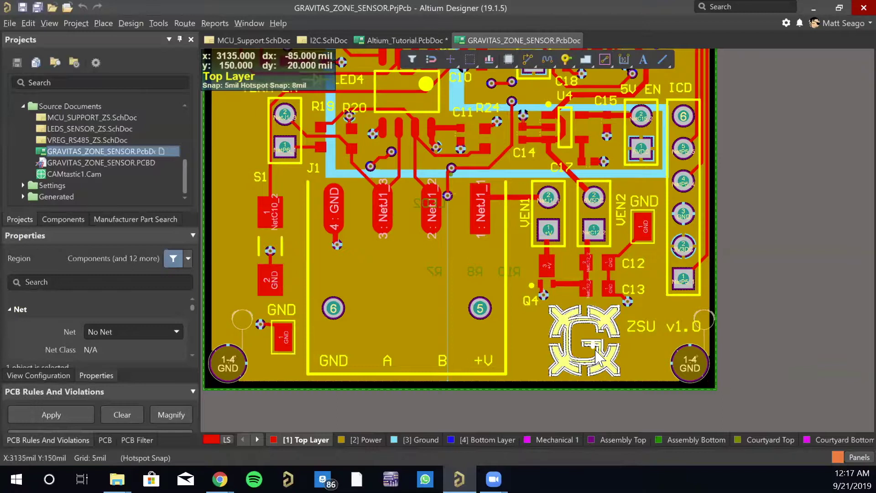
pyautogui.click(802, 410)
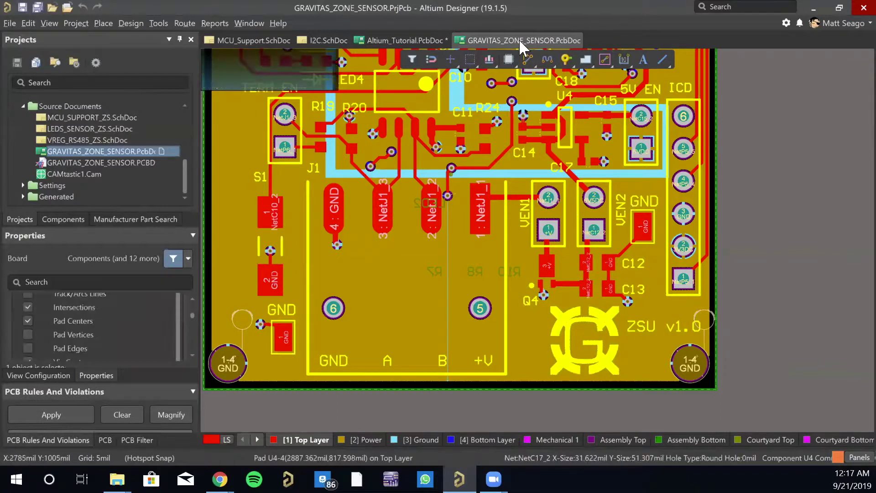
# Step: Paste the G logo onto Altium_Tutorial.PcbDoc, left of C9 below J1
pyautogui.click(406, 41)
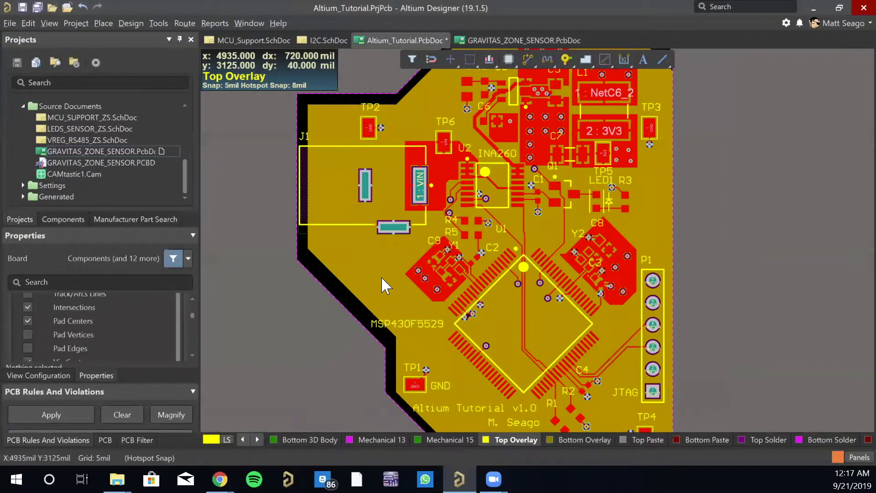
pyautogui.hotkey('ctrl', 'v')
pyautogui.click(439, 281)
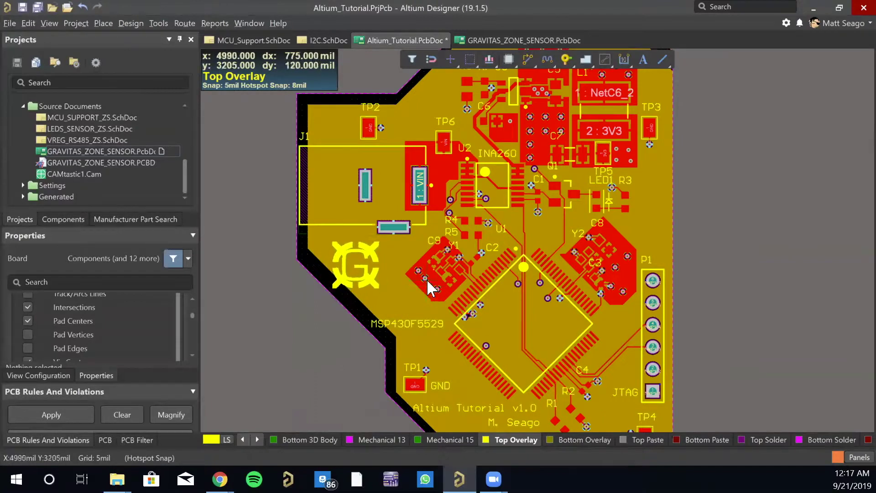
pyautogui.rightClick(301, 340)
pyautogui.press('Escape')
pyautogui.moveTo(436, 364); pyautogui.dragTo(439, 345, button='right')
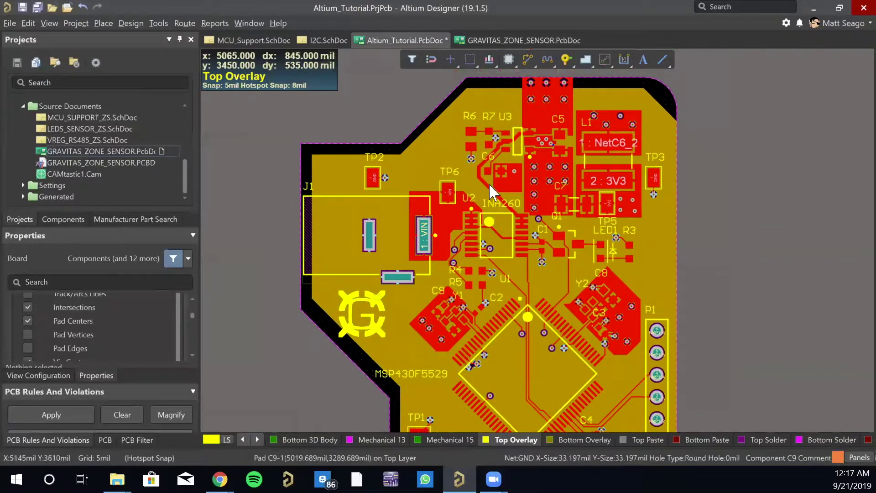
# Step: Switch from via to pad placement and set the pad hole size to 2.7mm
pyautogui.rightClick(565, 61)
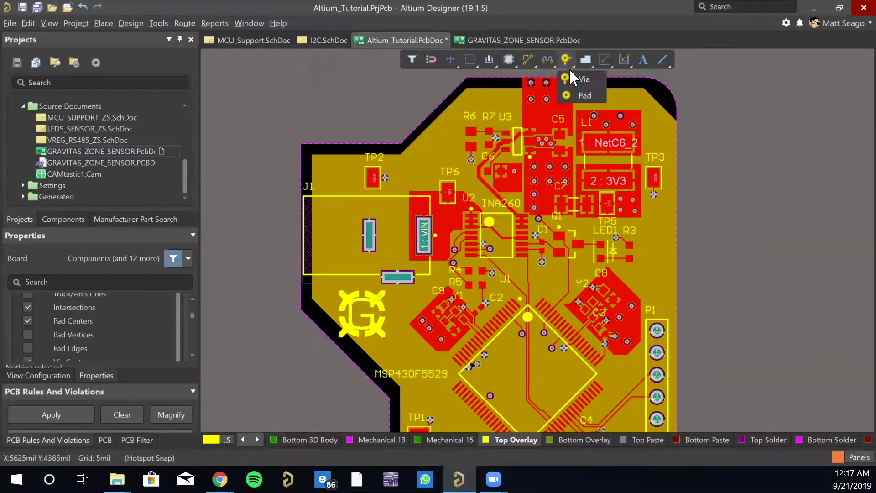
pyautogui.click(576, 95)
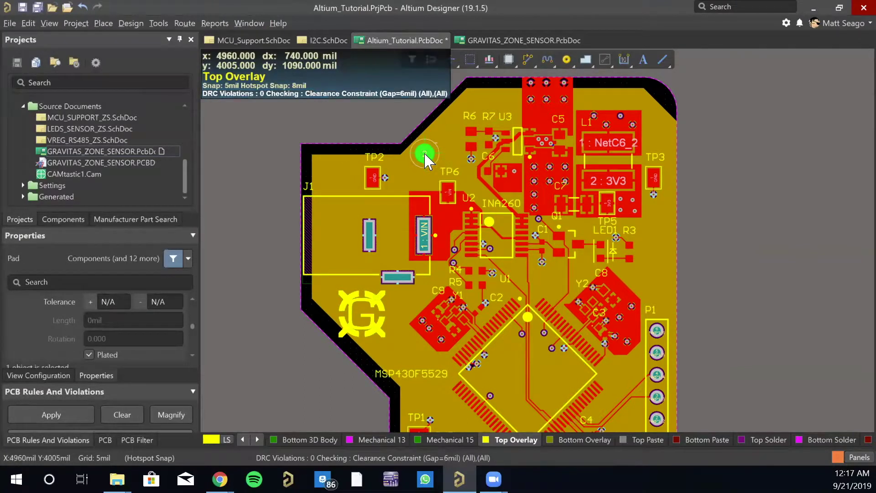
pyautogui.press('Tab')
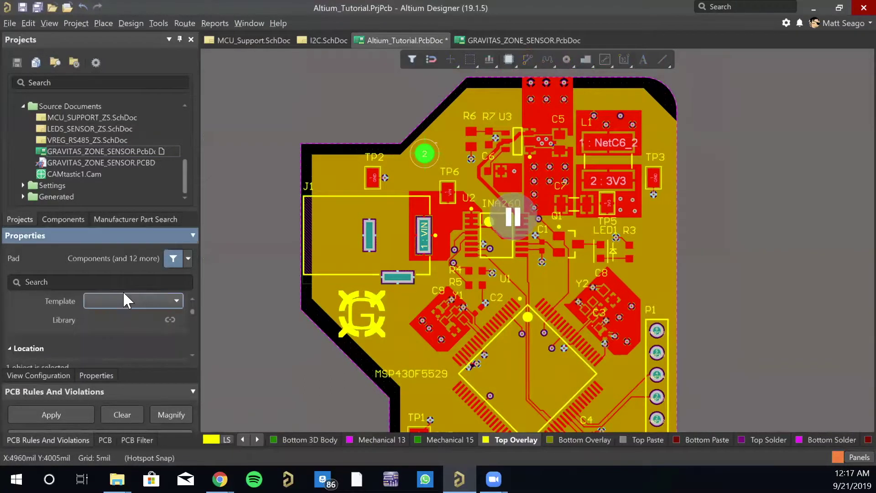
pyautogui.scroll(2, 104, 319)
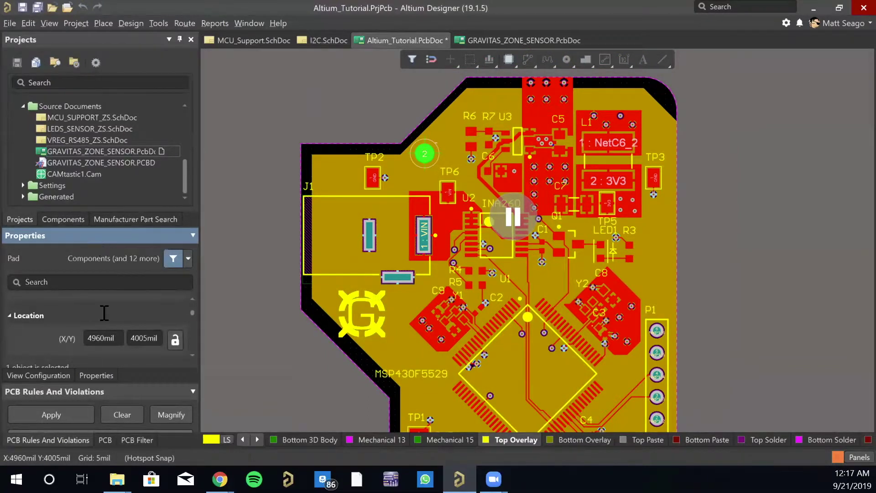
pyautogui.moveTo(107, 188); pyautogui.dragTo(106, 85)
pyautogui.scroll(-8, 119, 275)
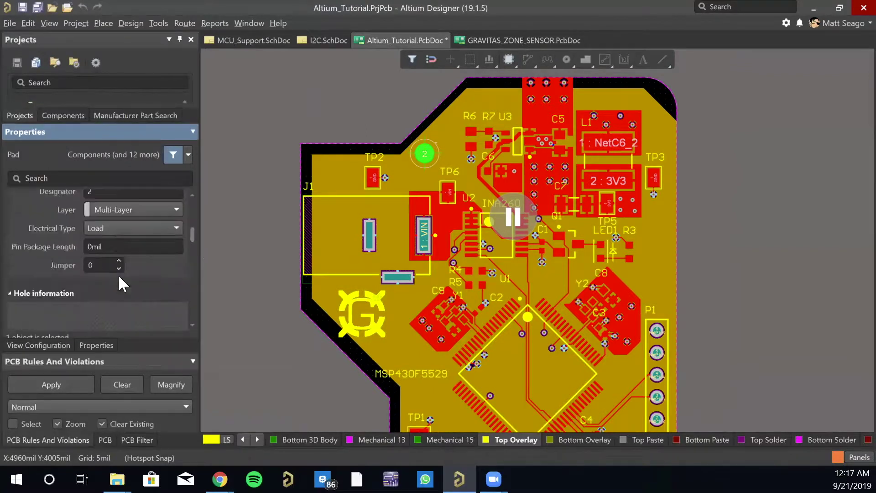
pyautogui.scroll(-2, 119, 277)
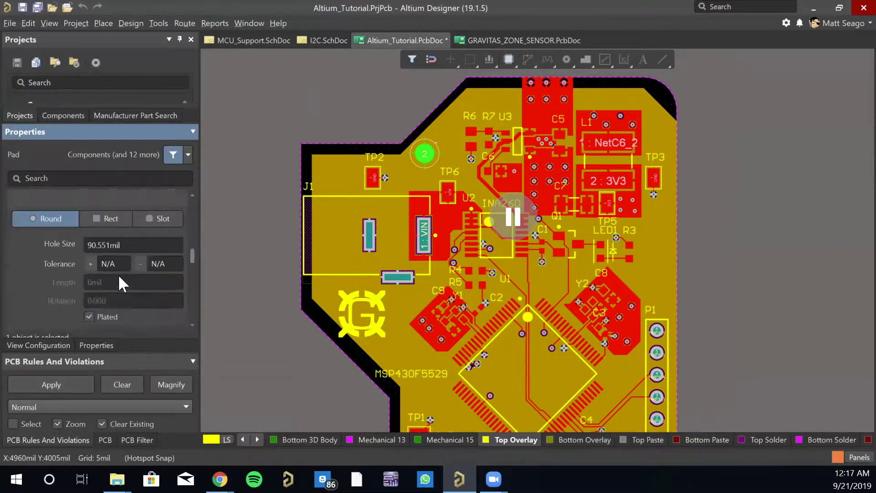
pyautogui.click(132, 246)
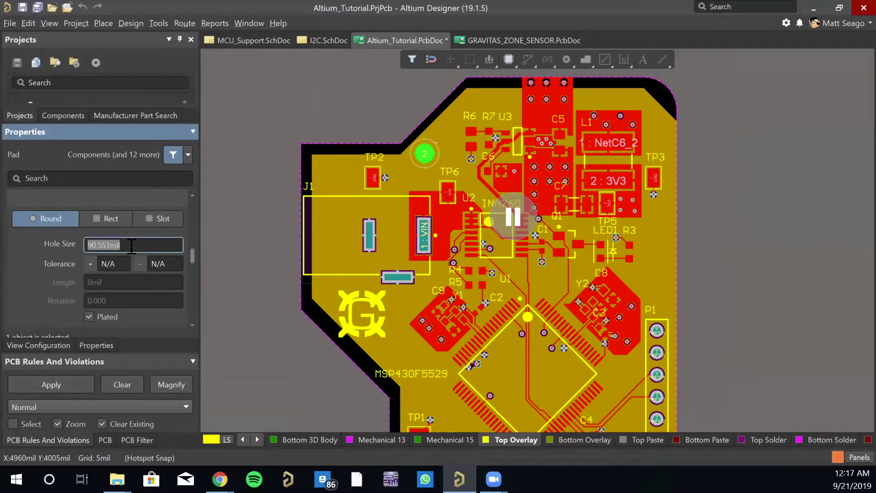
pyautogui.write('2.7mm')
pyautogui.press('Return')
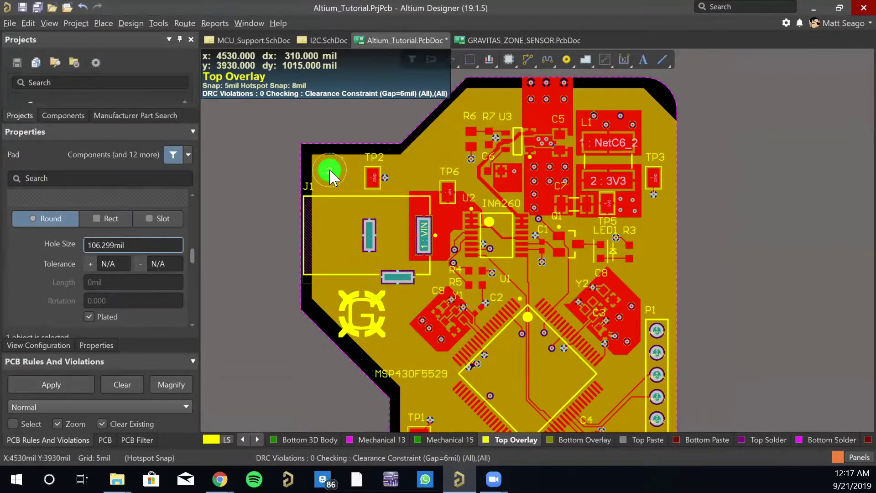
# Step: Place GND-net mounting pads at the top-left corner and on the right edge beside R3
pyautogui.press('Escape')
pyautogui.click(425, 156)
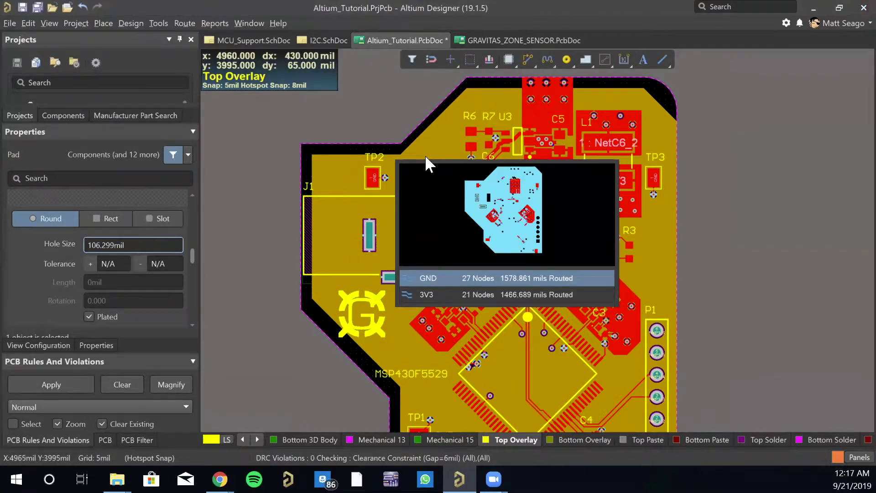
pyautogui.click(440, 279)
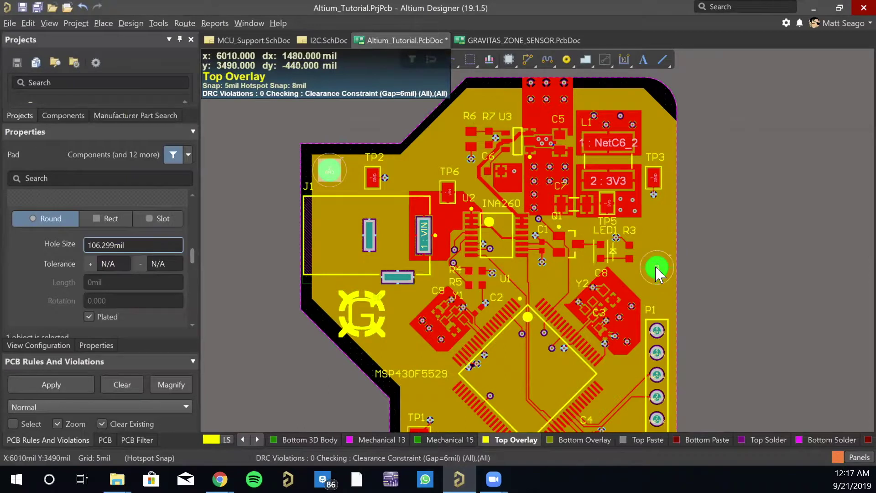
pyautogui.click(658, 250)
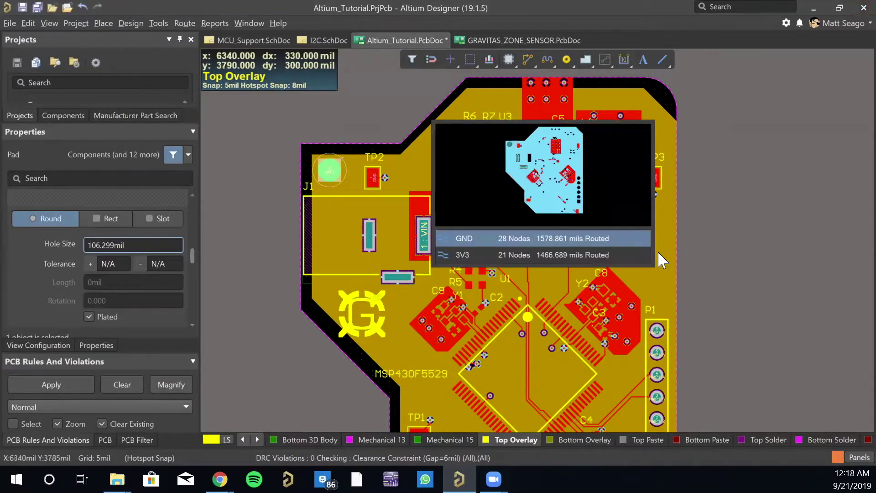
pyautogui.click(598, 237)
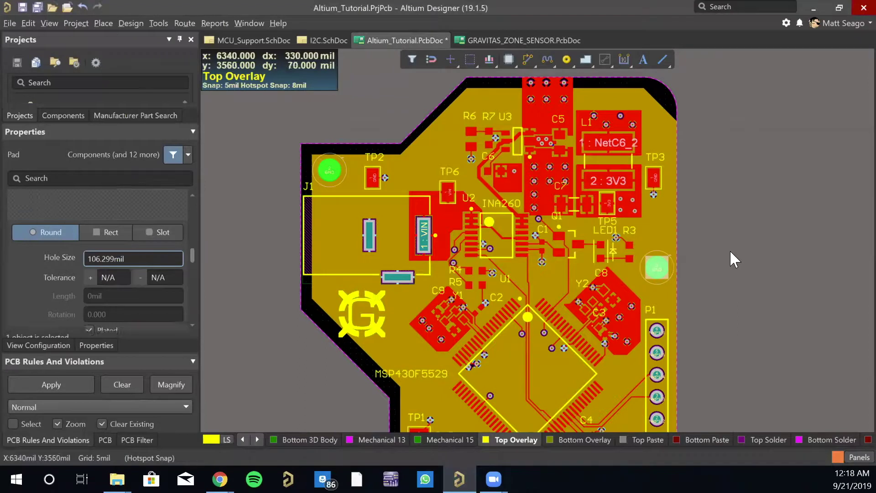
# Step: Repour all polygon pours, clear the selection, save Altium_Tutorial and switch to the 3D view
pyautogui.click(154, 20)
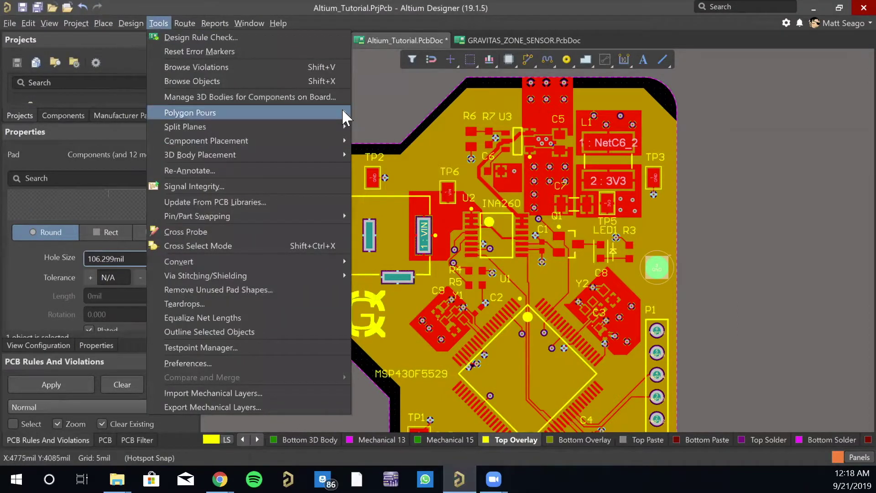
pyautogui.moveTo(343, 113)
pyautogui.click(391, 171)
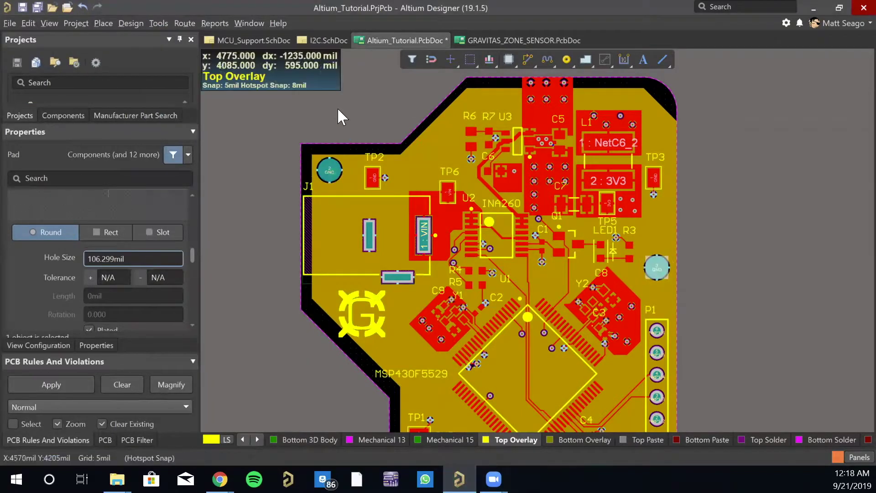
pyautogui.click(338, 109)
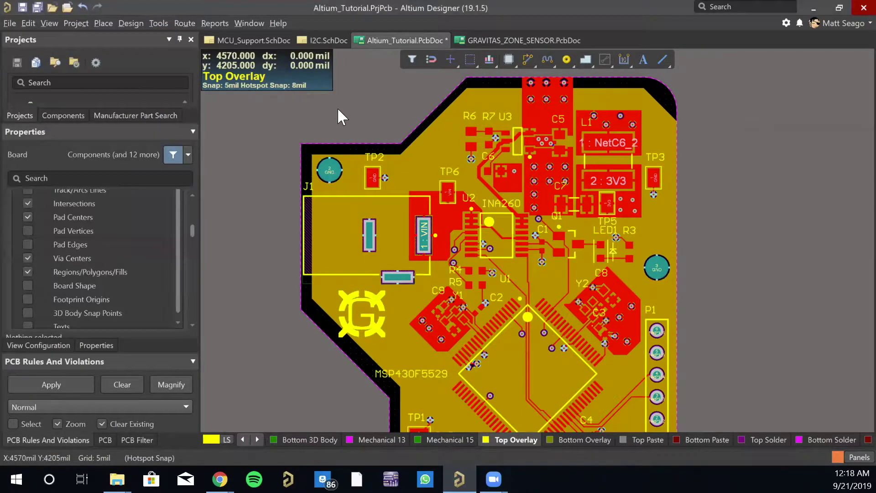
pyautogui.click(38, 7)
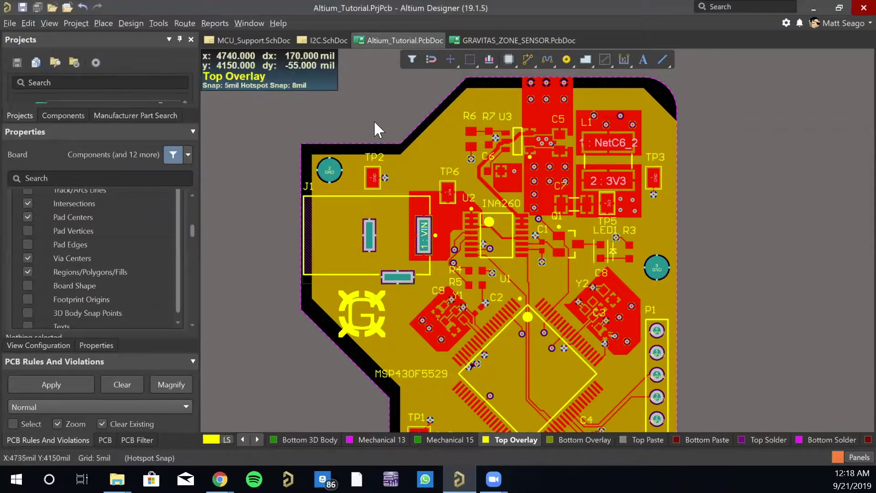
pyautogui.press('3')
pyautogui.keyDown('shift'); pyautogui.moveTo(370, 122); pyautogui.dragTo(371, 120, button='right'); pyautogui.keyUp('shift')
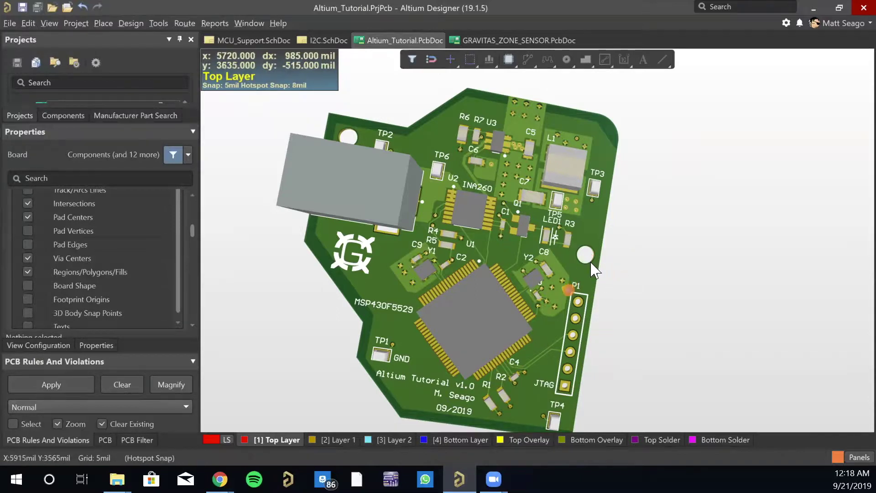
pyautogui.keyDown('shift'); pyautogui.moveTo(482, 158); pyautogui.dragTo(548, 237, button='right'); pyautogui.keyUp('shift')
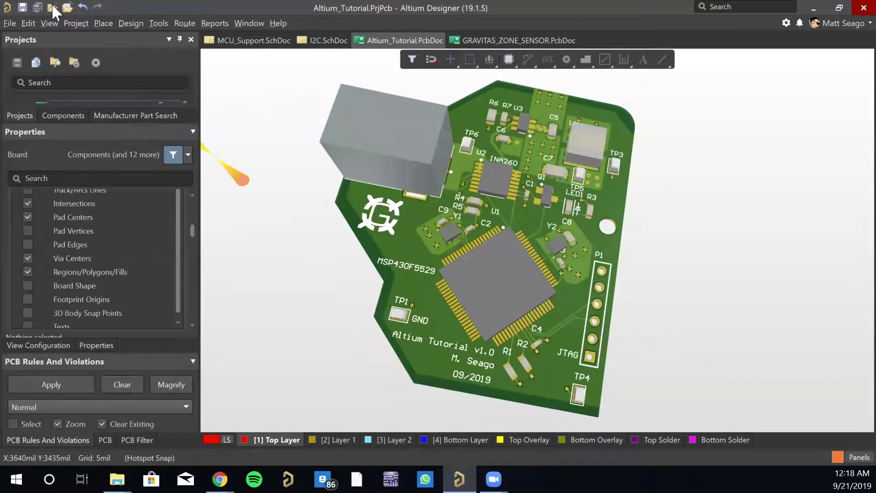
pyautogui.click(98, 22)
pyautogui.click(775, 347)
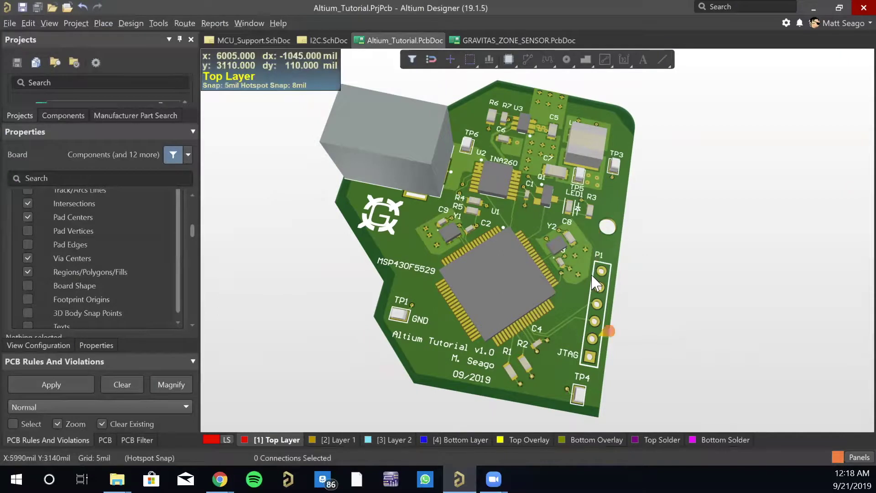
# Step: Place a 3D body using the Pin Header 1x6 TH Pitch 2.54mm.stp model from Downloads
pyautogui.click(106, 21)
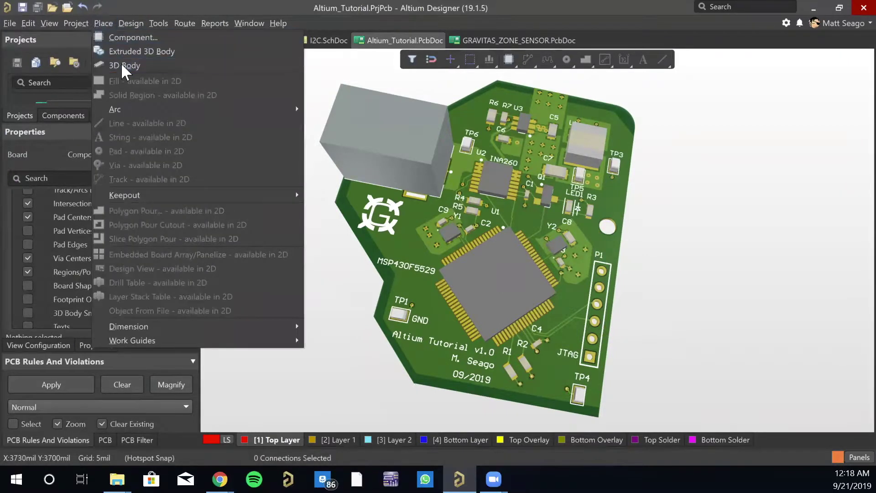
pyautogui.click(475, 247)
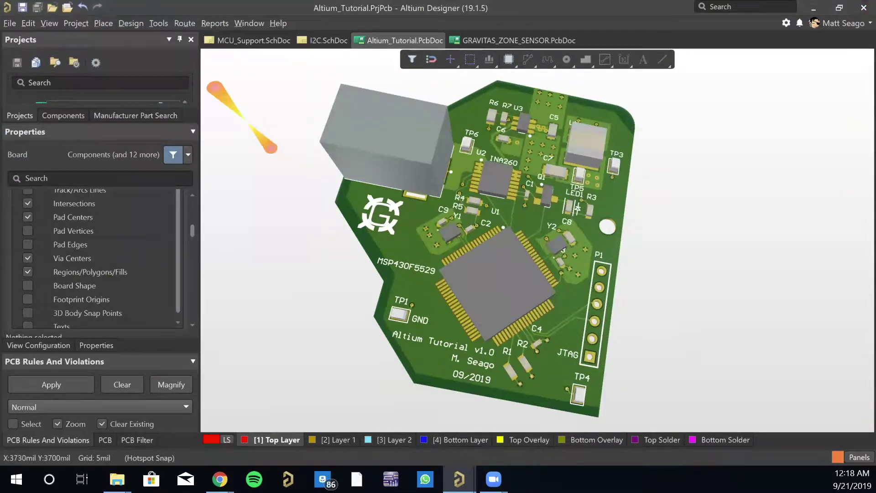
pyautogui.scroll(-5, 237, 237)
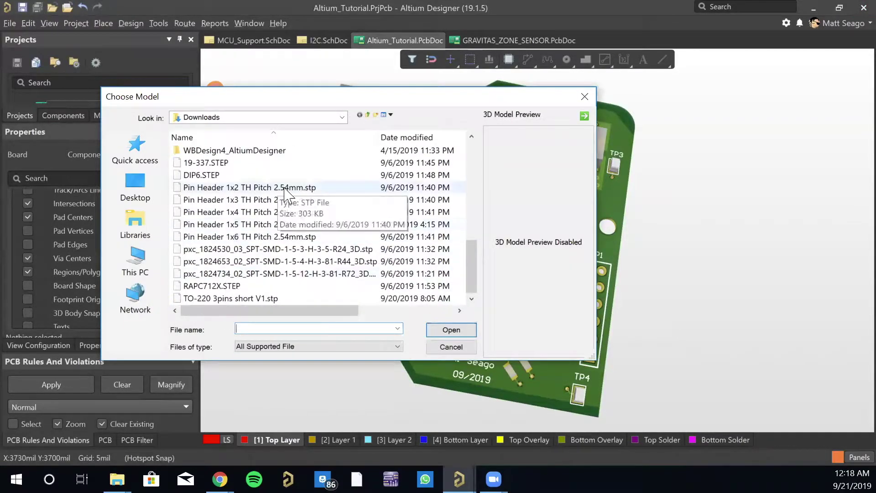
pyautogui.click(226, 238)
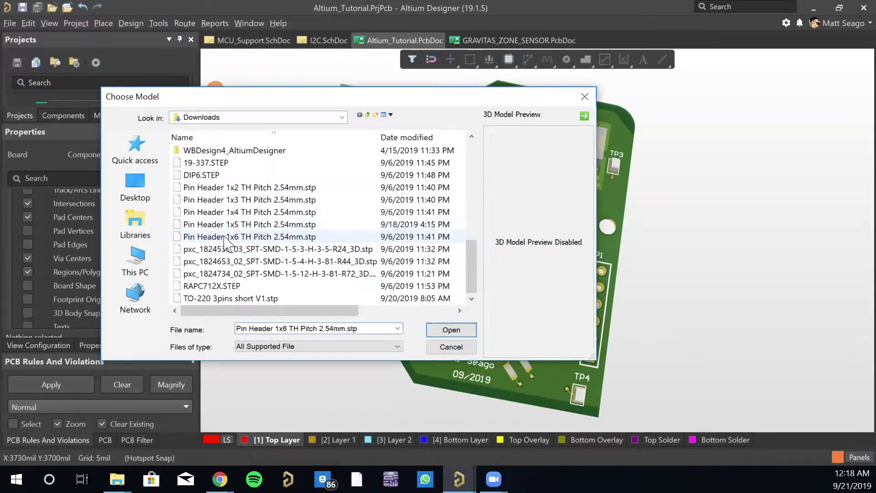
pyautogui.click(452, 330)
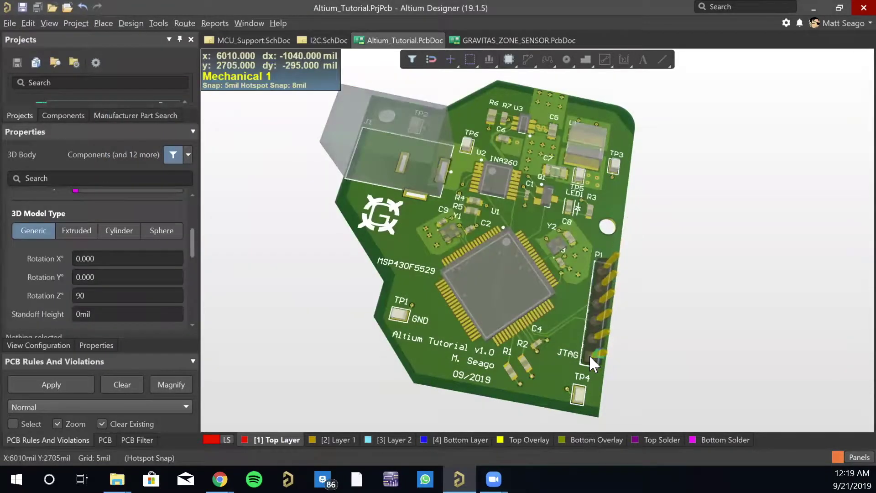
# Step: Drop the pin header 3D body onto P1, end placement, and run a Design Rule Check
pyautogui.click(589, 355)
pyautogui.rightClick(691, 298)
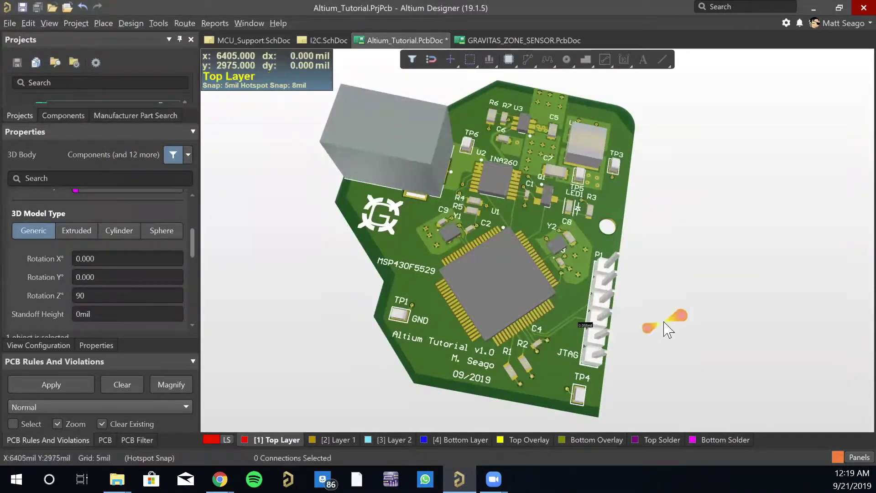
pyautogui.click(158, 23)
pyautogui.click(167, 32)
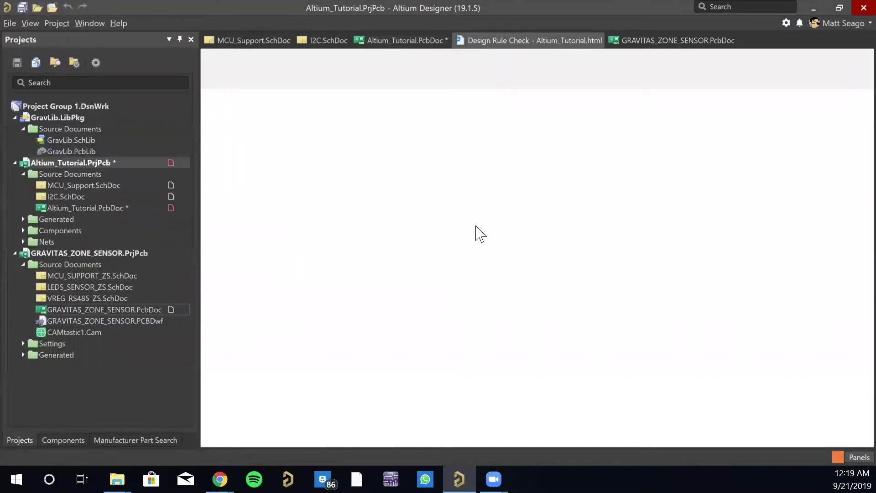
pyautogui.scroll(-2, 477, 235)
pyautogui.scroll(-6, 479, 235)
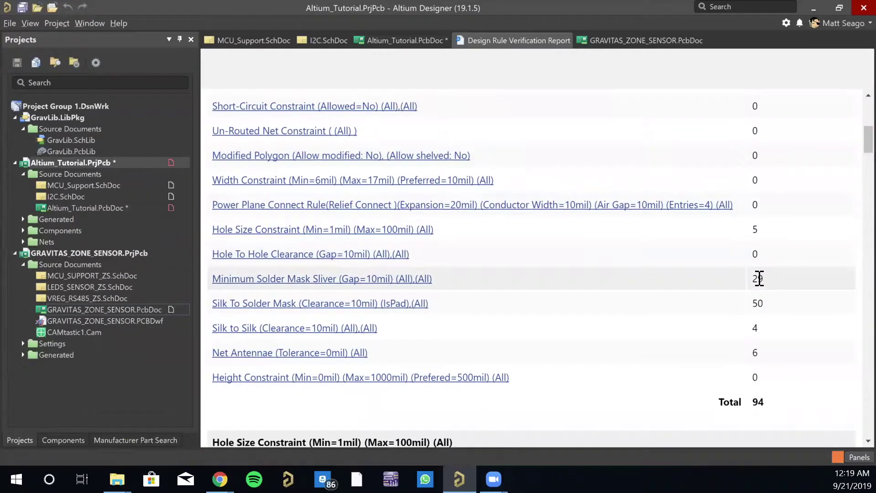
pyautogui.scroll(-1, 641, 282)
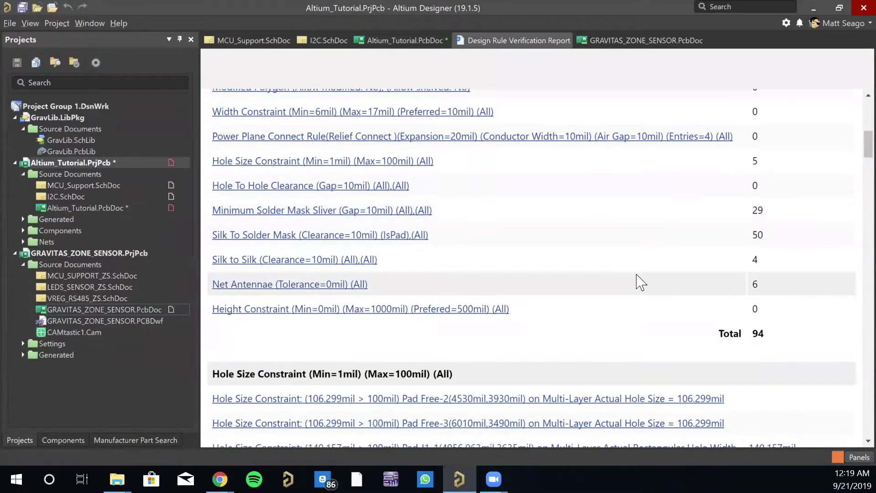
pyautogui.scroll(1, 641, 282)
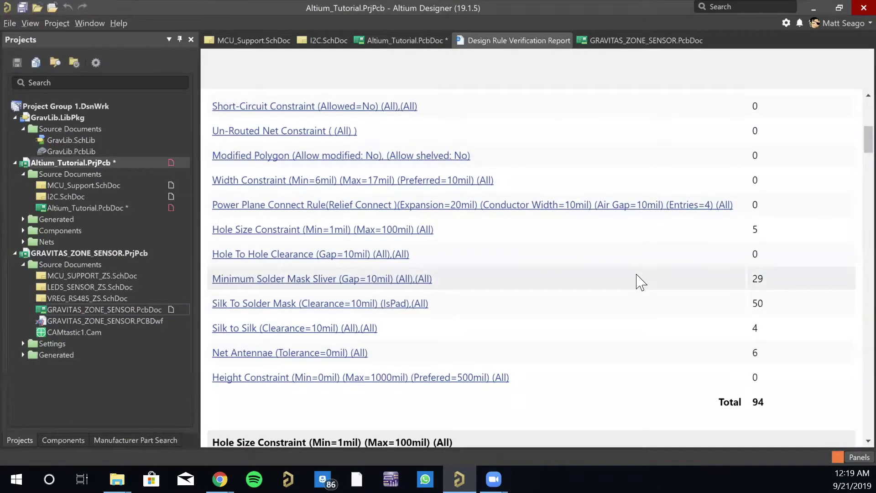
pyautogui.click(389, 230)
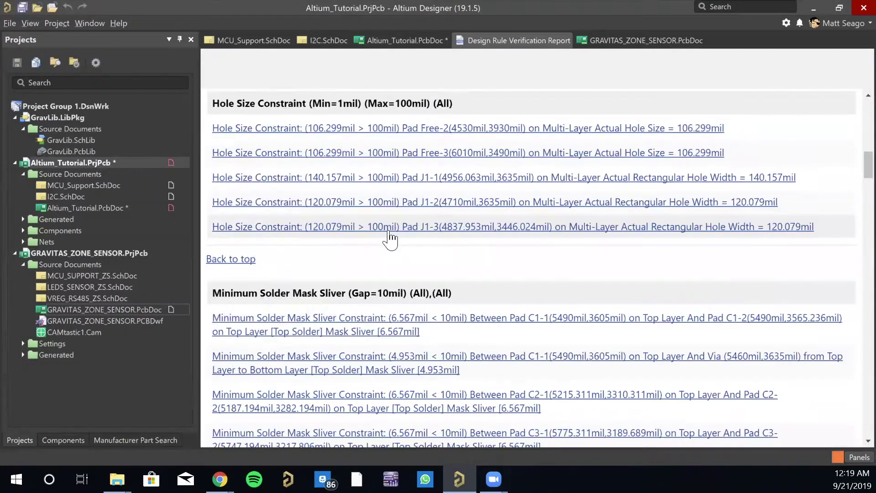
pyautogui.click(312, 132)
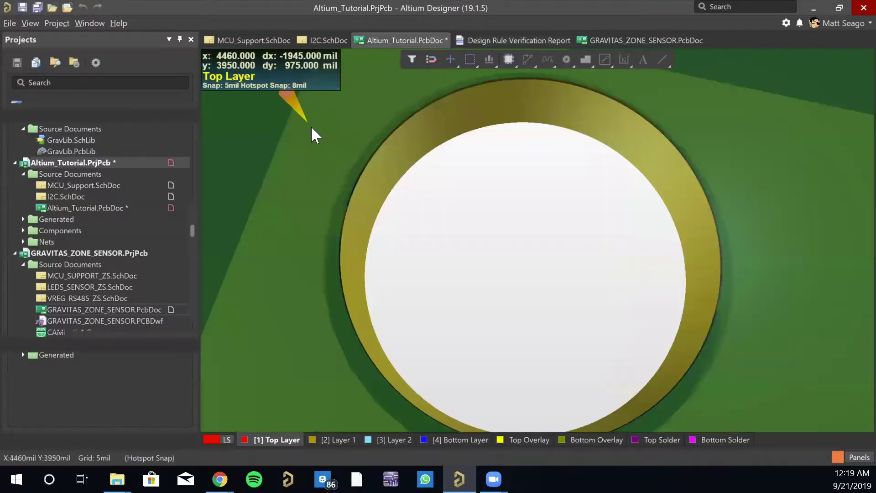
pyautogui.keyDown('ctrl'); pyautogui.scroll(-5, 530, 204); pyautogui.keyUp('ctrl')
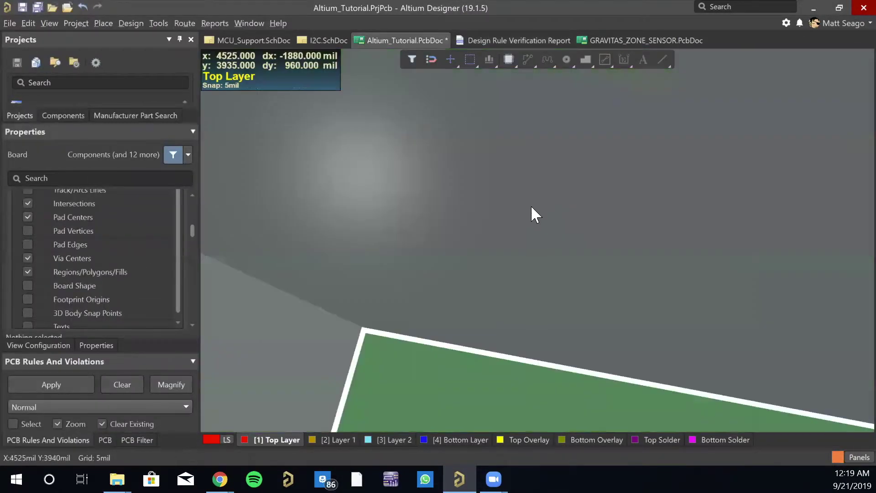
pyautogui.moveTo(440, 270); pyautogui.dragTo(371, 140, button='right')
pyautogui.keyDown('ctrl'); pyautogui.scroll(5, 492, 248); pyautogui.keyUp('ctrl')
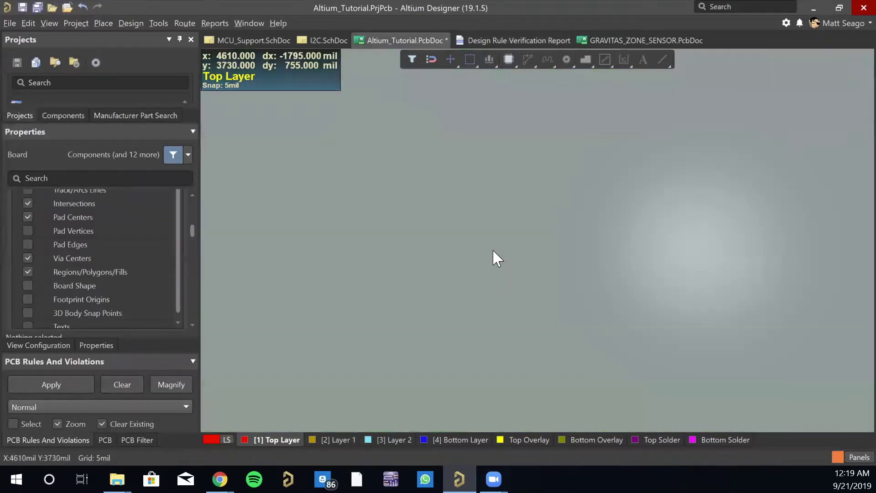
pyautogui.moveTo(495, 248); pyautogui.dragTo(471, 411, button='right')
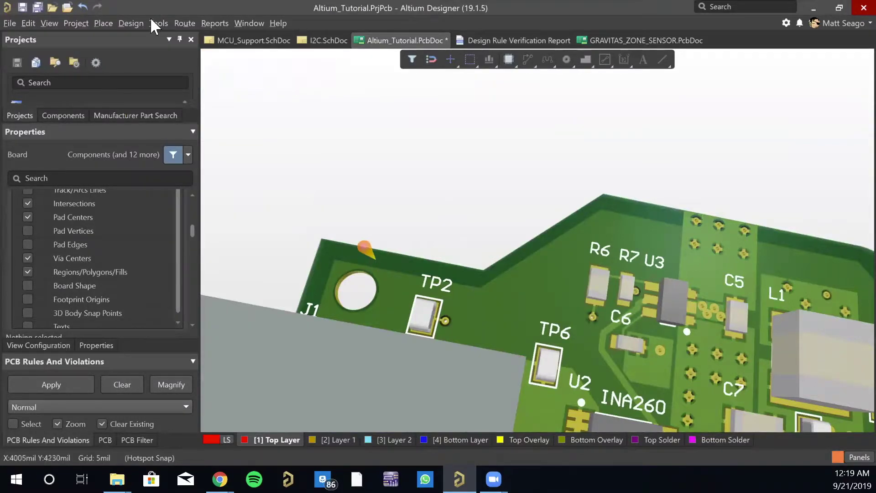
pyautogui.click(511, 41)
pyautogui.scroll(15, 447, 277)
pyautogui.scroll(-10, 446, 274)
pyautogui.scroll(3, 445, 274)
pyautogui.scroll(-1, 445, 273)
pyautogui.scroll(-3, 445, 272)
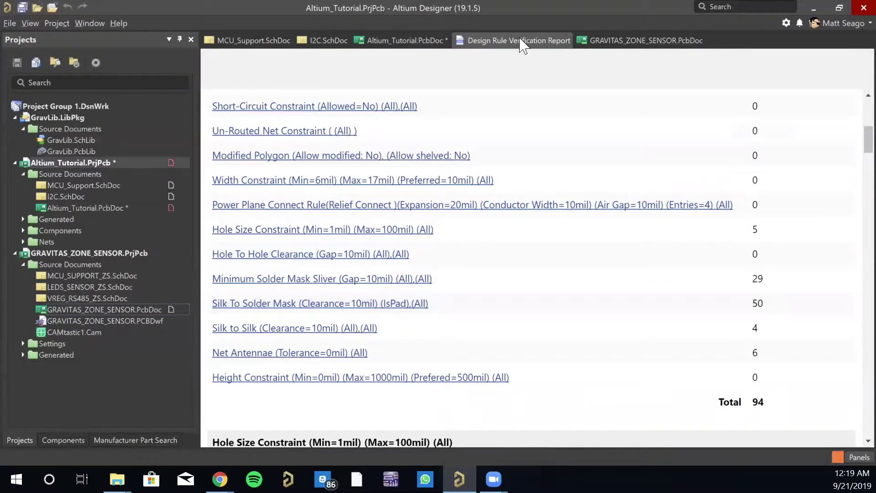
# Step: Create, validate and execute an ECO updating all 32 footprints from the PCB libraries
pyautogui.click(395, 43)
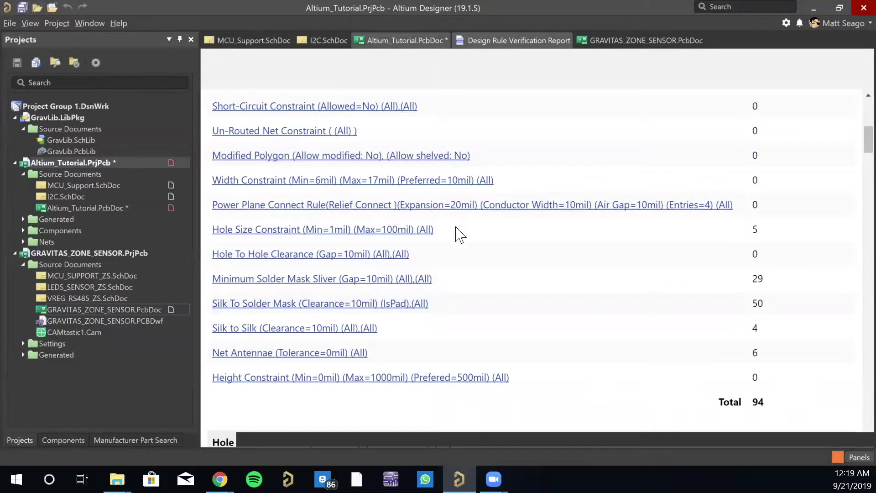
pyautogui.scroll(-5, 488, 267)
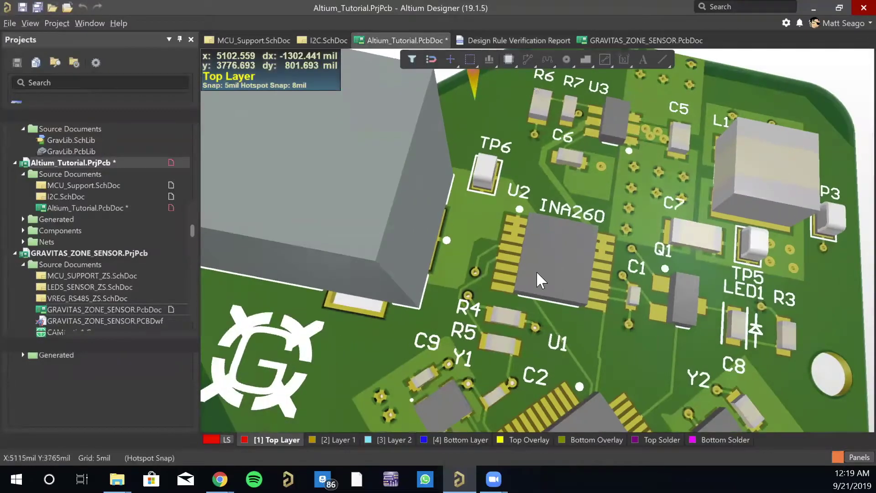
pyautogui.keyDown('ctrl'); pyautogui.scroll(-6, 537, 269); pyautogui.keyUp('ctrl')
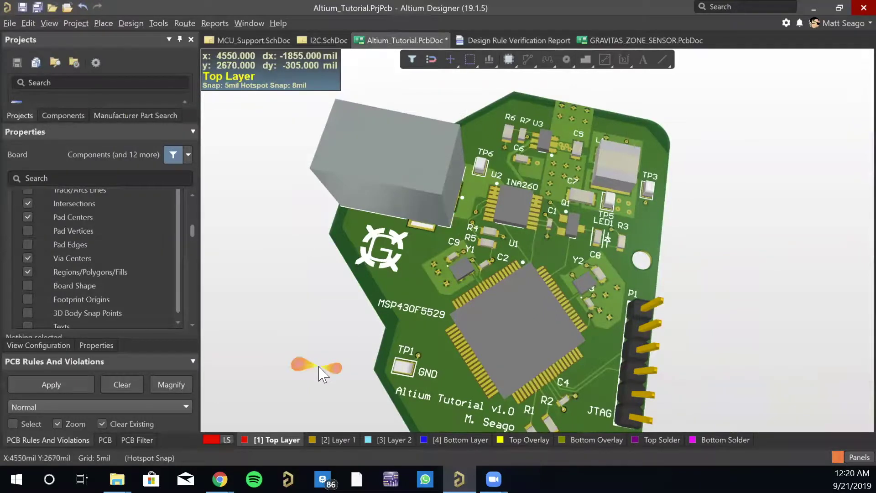
pyautogui.click(159, 22)
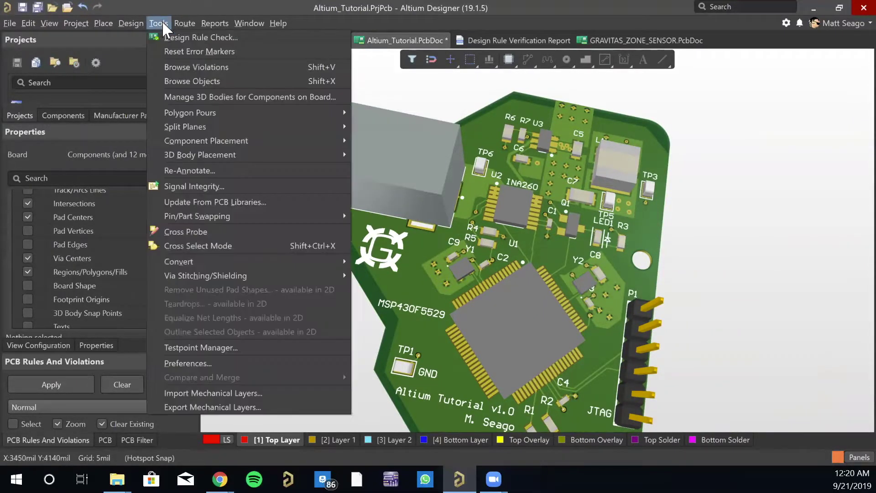
pyautogui.click(210, 201)
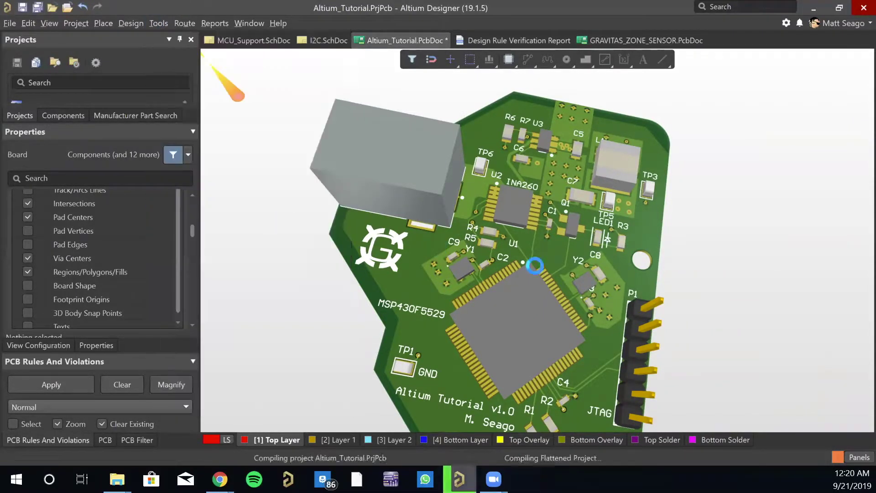
pyautogui.click(303, 431)
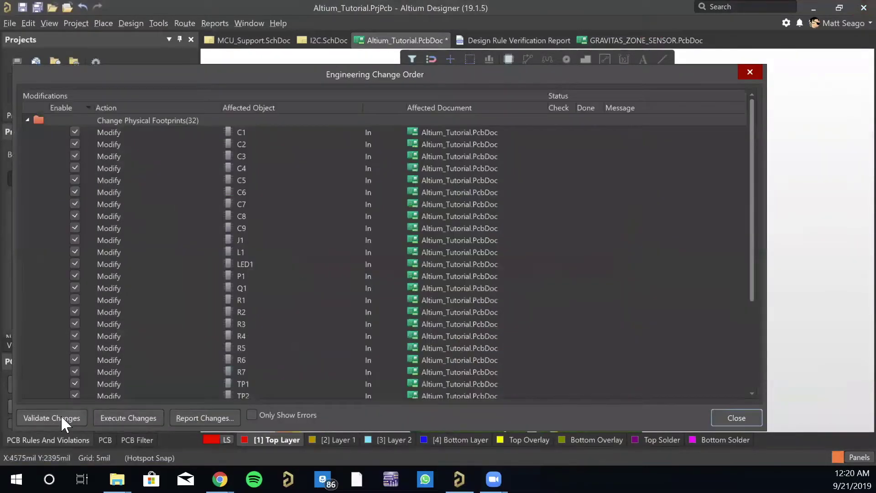
pyautogui.click(61, 415)
pyautogui.click(133, 418)
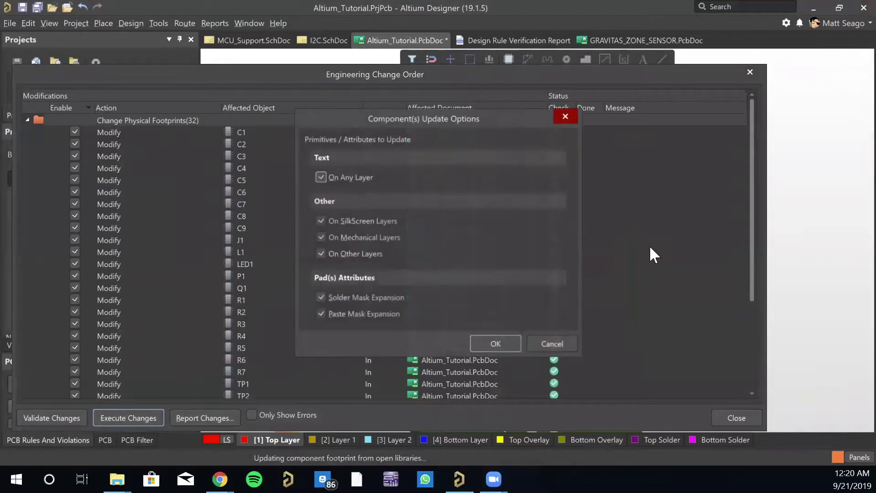
# Step: Confirm the footprint attribute update, then close the change order list and design rule report
pyautogui.click(486, 338)
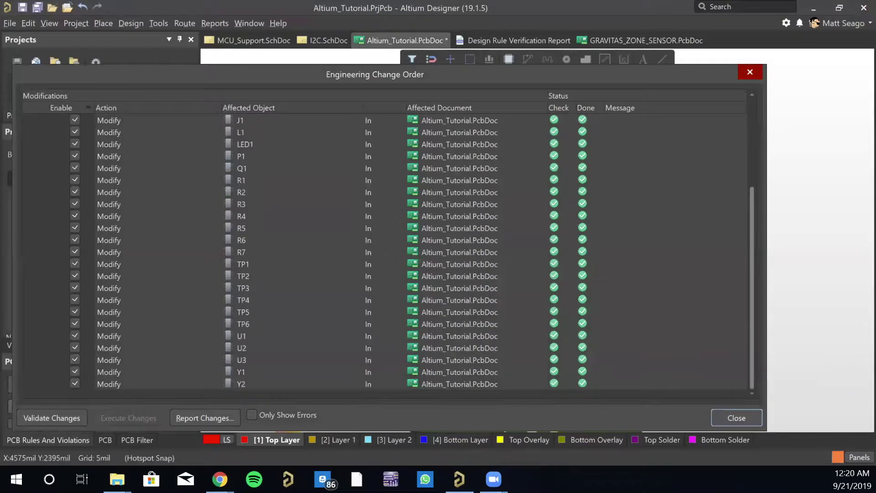
pyautogui.click(736, 418)
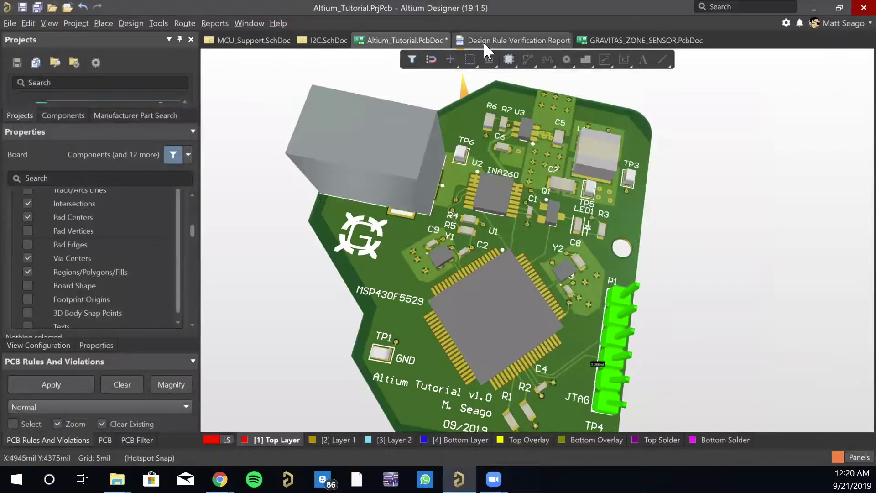
pyautogui.rightClick(484, 41)
pyautogui.click(502, 45)
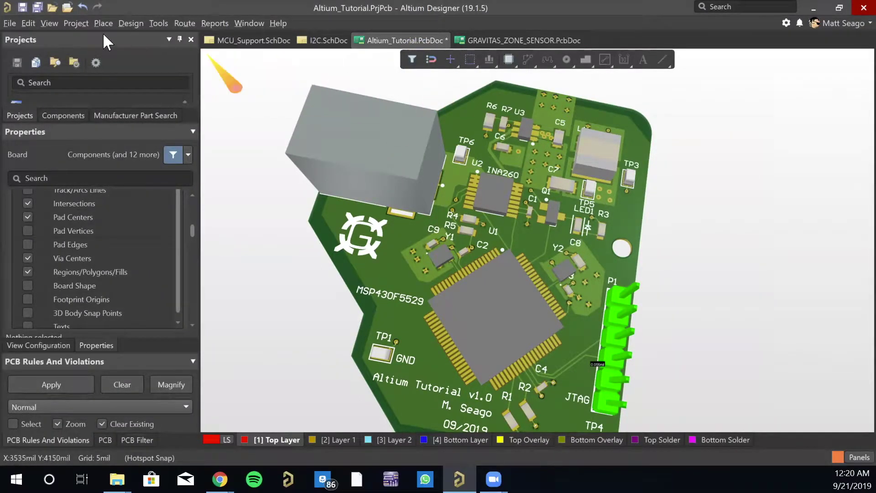
# Step: Save the Altium_Tutorial PcbDoc and go to File > Fabrication Outputs
pyautogui.click(39, 5)
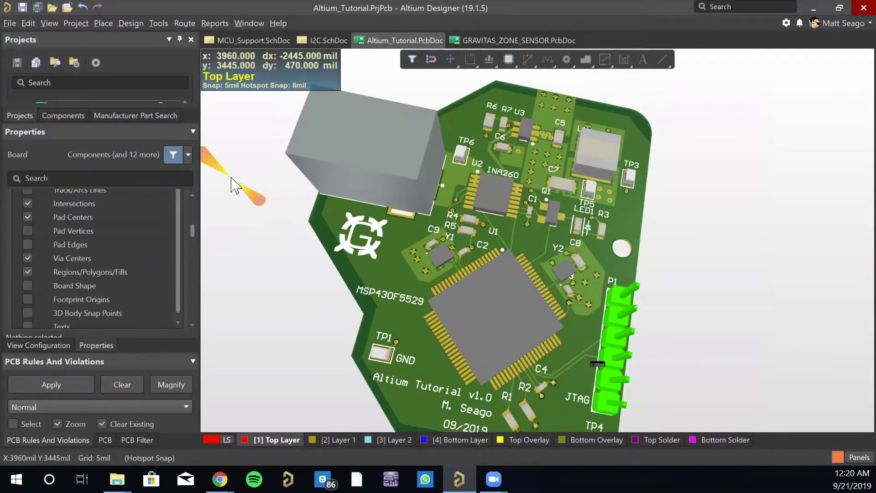
pyautogui.click(13, 20)
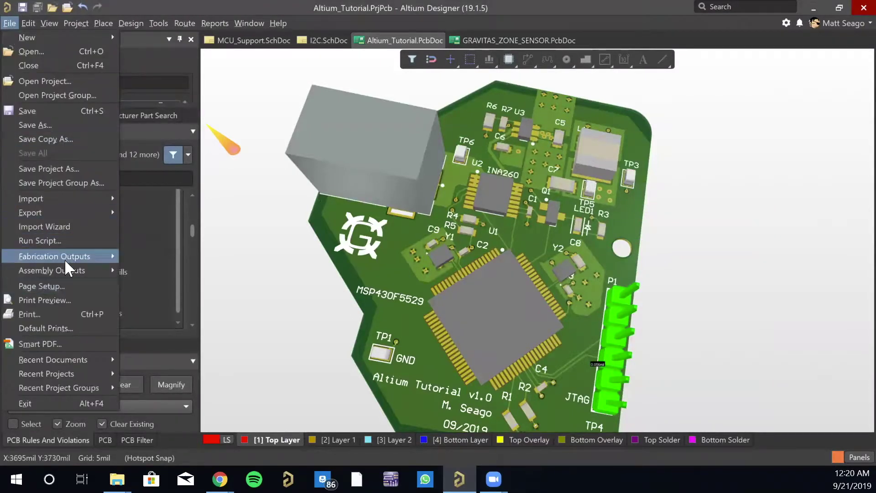
pyautogui.moveTo(65, 258)
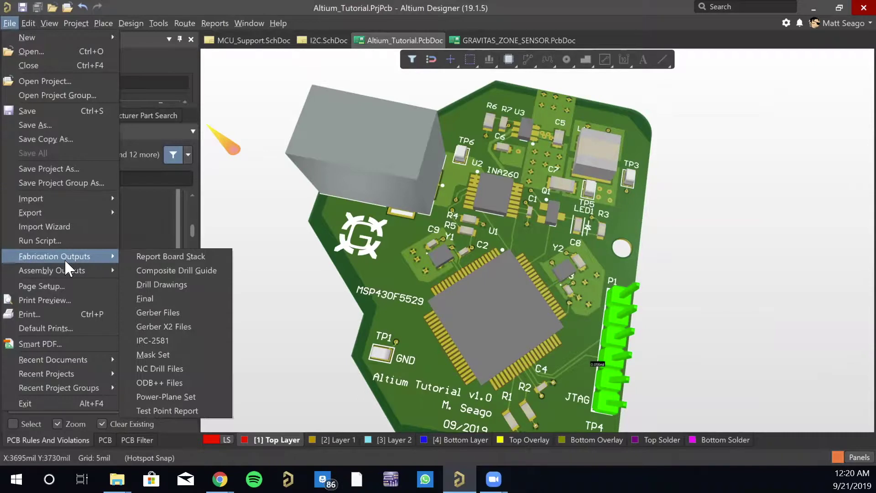
# Step: Choose Gerber X2 output and tick Plot for all 23 layers, Board Profile through Bottom Pad Master
pyautogui.click(155, 325)
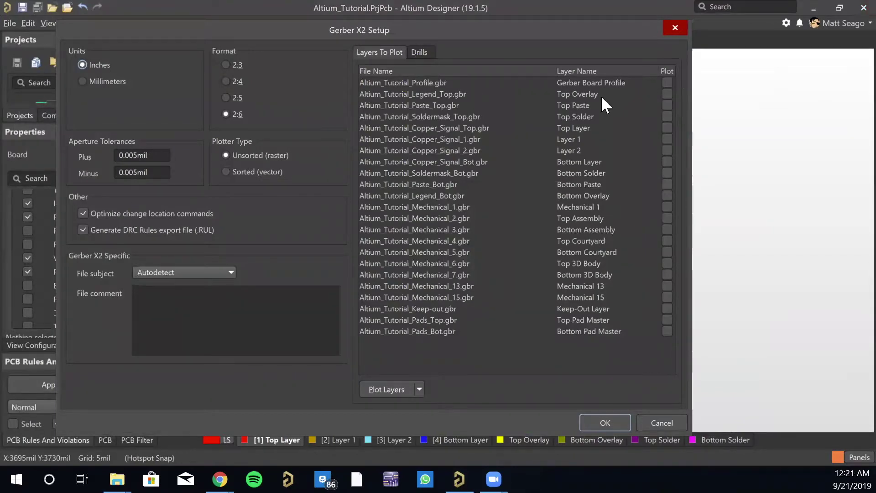
pyautogui.click(667, 83)
pyautogui.click(667, 94)
pyautogui.click(667, 105)
pyautogui.click(667, 116)
pyautogui.click(667, 128)
pyautogui.click(667, 139)
pyautogui.click(667, 150)
pyautogui.click(667, 162)
pyautogui.click(667, 173)
pyautogui.click(667, 184)
pyautogui.click(667, 195)
pyautogui.click(667, 206)
pyautogui.click(667, 218)
pyautogui.click(667, 230)
pyautogui.click(667, 240)
pyautogui.click(667, 252)
pyautogui.click(667, 263)
pyautogui.click(667, 275)
pyautogui.click(667, 286)
pyautogui.click(667, 298)
pyautogui.click(667, 308)
pyautogui.click(667, 320)
pyautogui.click(668, 331)
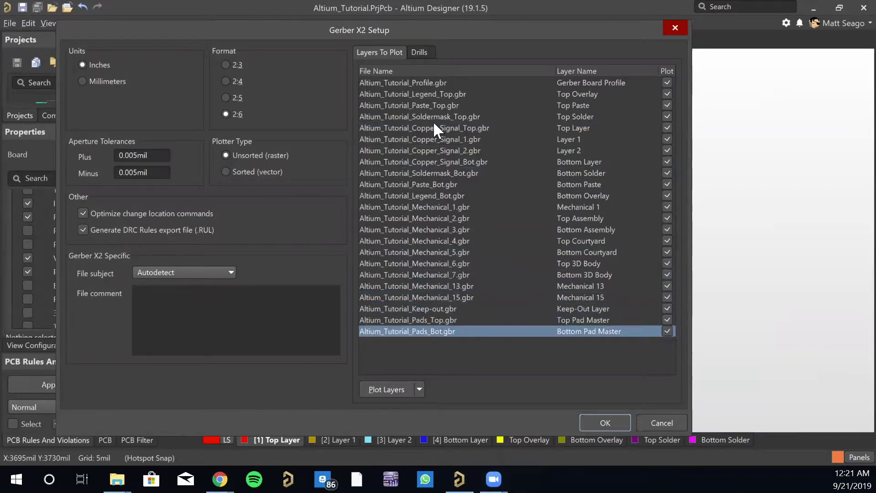
# Step: Plot the NPTH and PTH drills, drill drawing and drill guide, then generate the Gerber X2 files
pyautogui.click(418, 53)
pyautogui.click(668, 82)
pyautogui.click(668, 116)
pyautogui.click(668, 150)
pyautogui.click(668, 184)
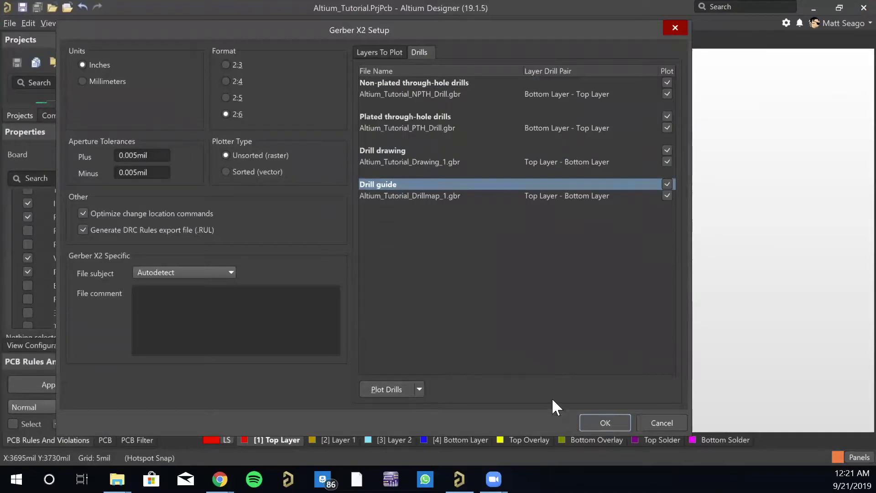
pyautogui.click(610, 423)
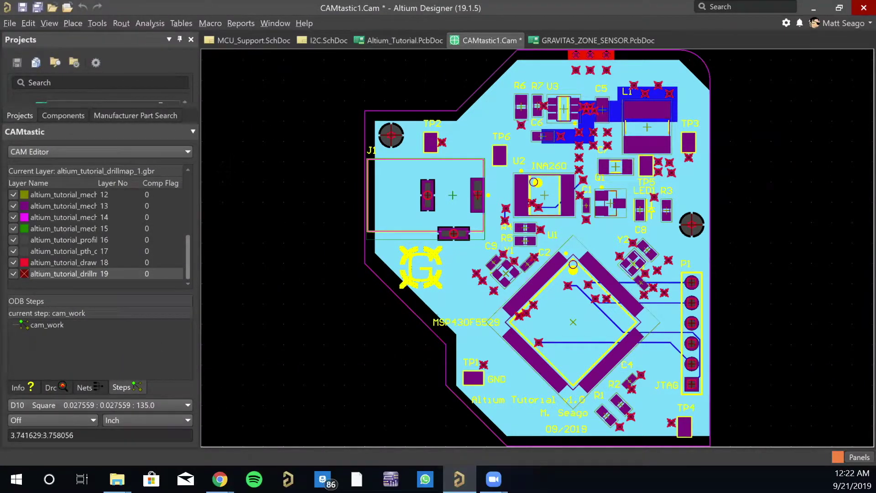
# Step: Save the CAM document as CAMtastic1.Cam and bring up File > Export
pyautogui.hotkey('ctrl', 's')
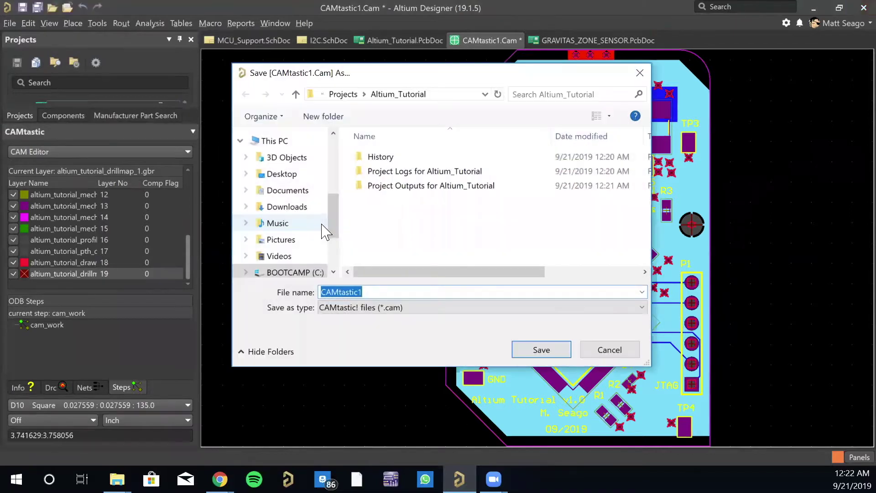
pyautogui.click(542, 350)
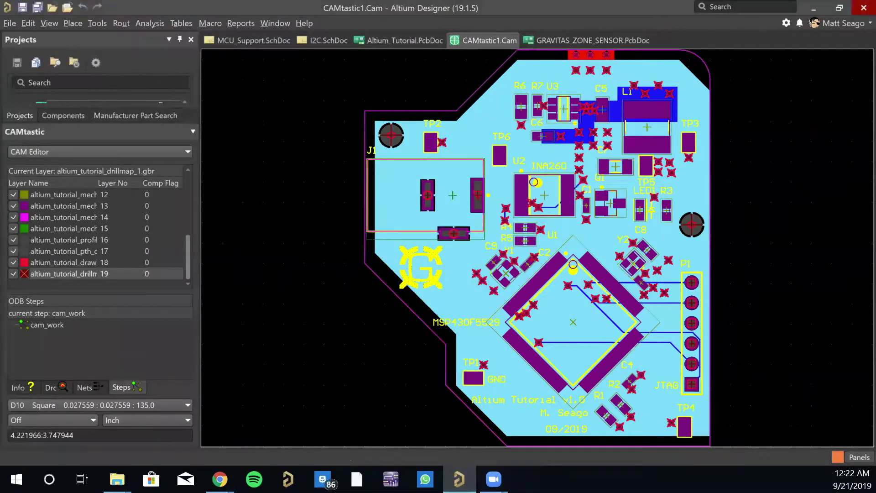
pyautogui.click(13, 20)
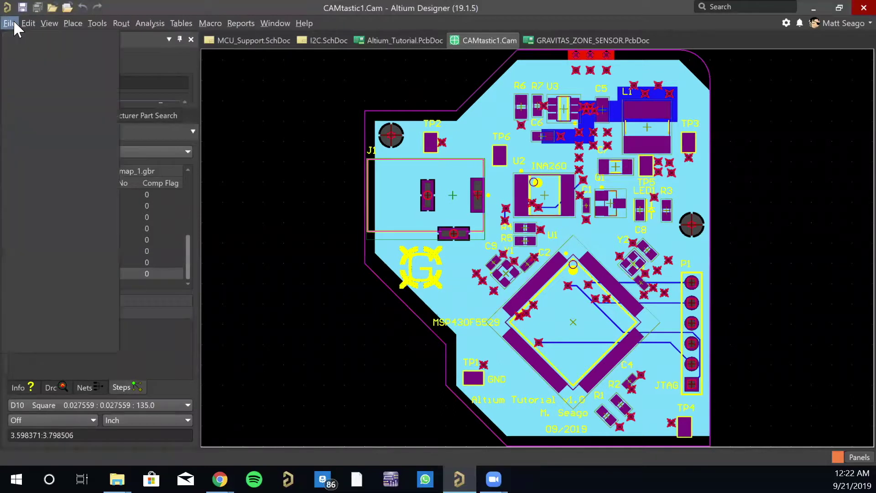
pyautogui.moveTo(89, 231)
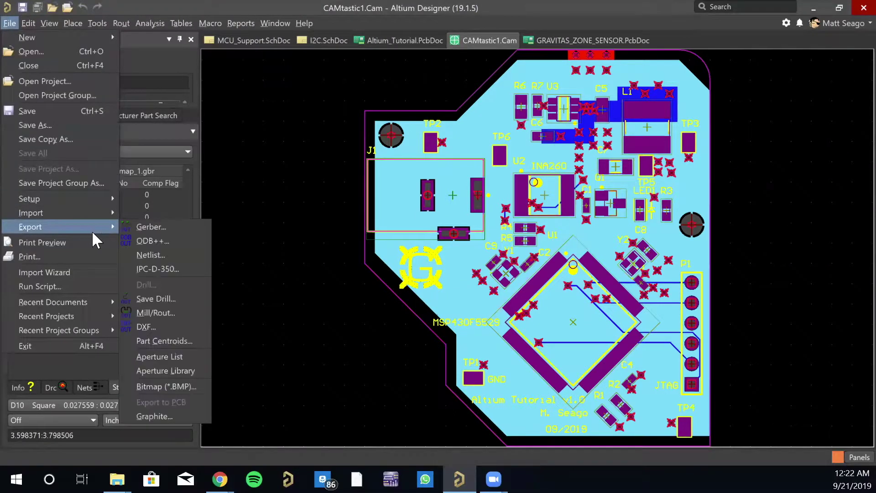
# Step: Export Gerbers with default settings, writing all 19 layer files to a new Desktop folder AltTut
pyautogui.click(152, 227)
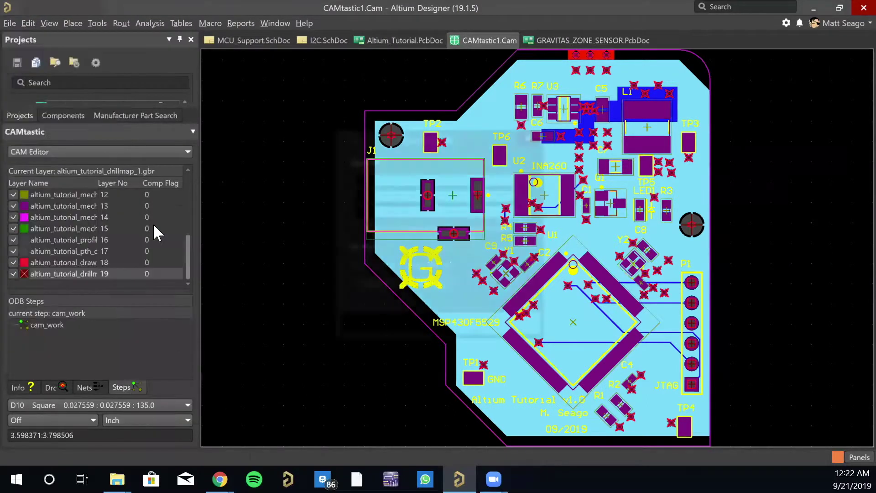
pyautogui.click(450, 330)
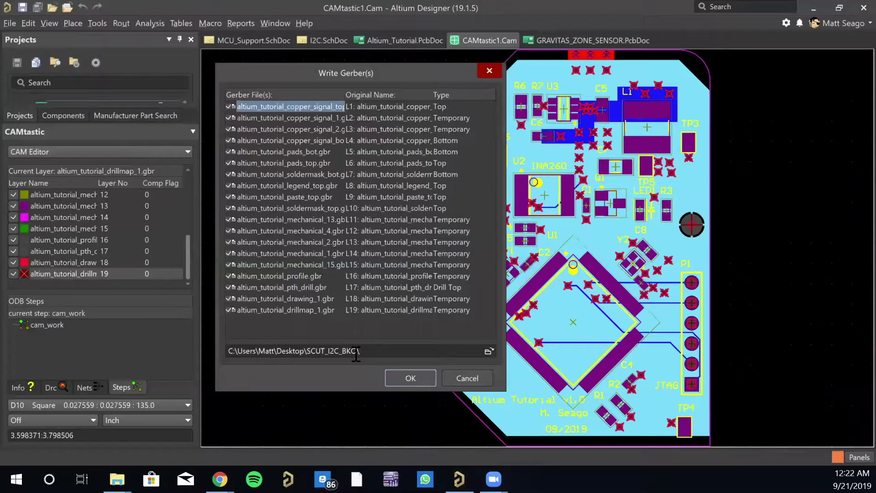
pyautogui.moveTo(356, 354); pyautogui.dragTo(306, 352)
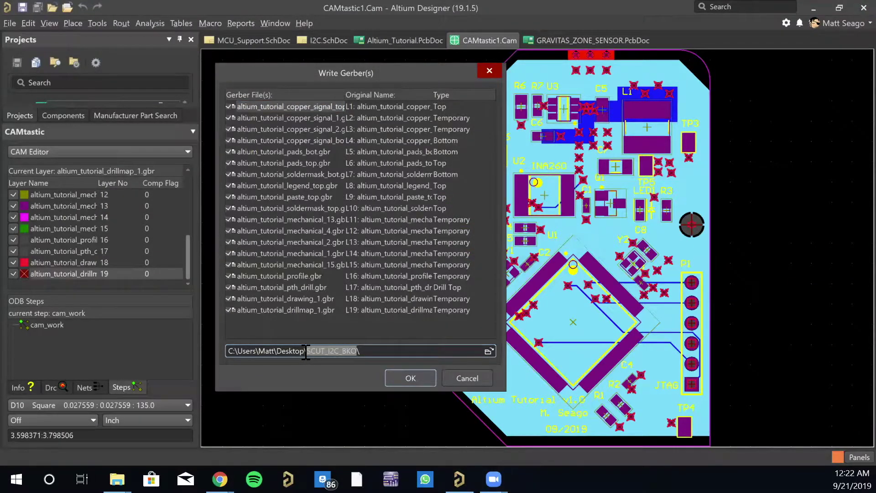
pyautogui.write('Alt')
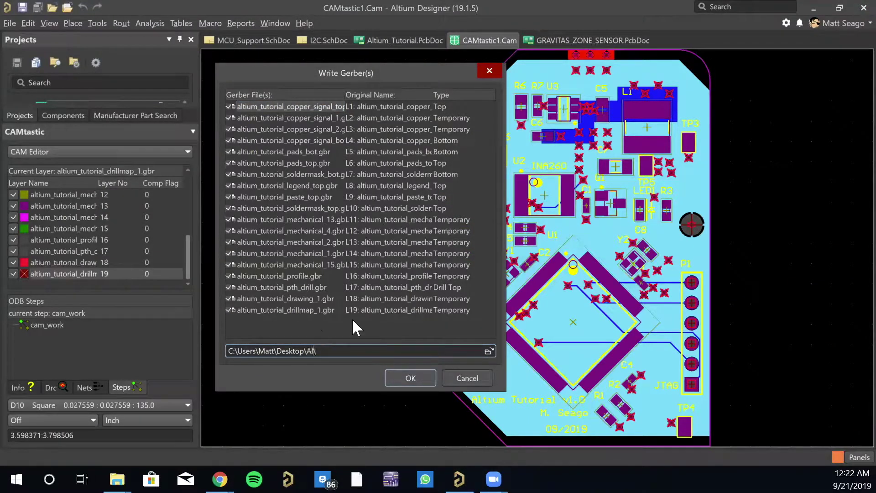
pyautogui.write('Tut')
pyautogui.click(429, 384)
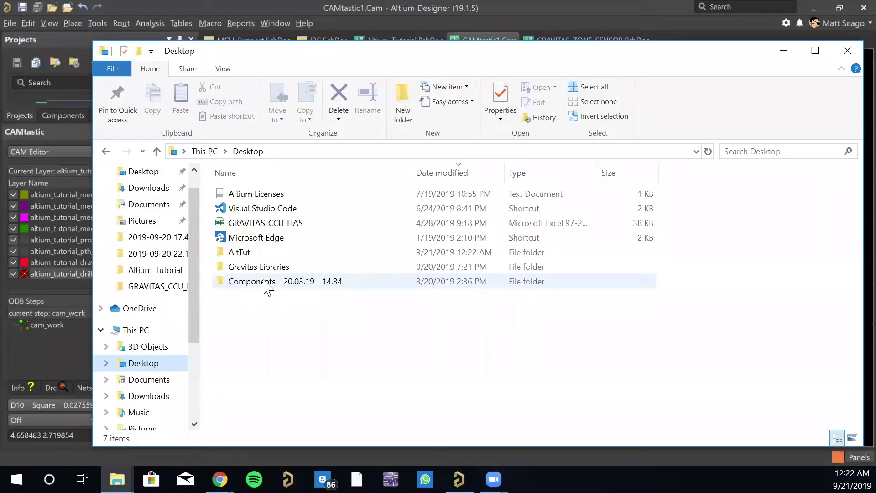
# Step: Open the AltTut folder to check the Gerber files, then return to the Desktop
pyautogui.doubleClick(245, 253)
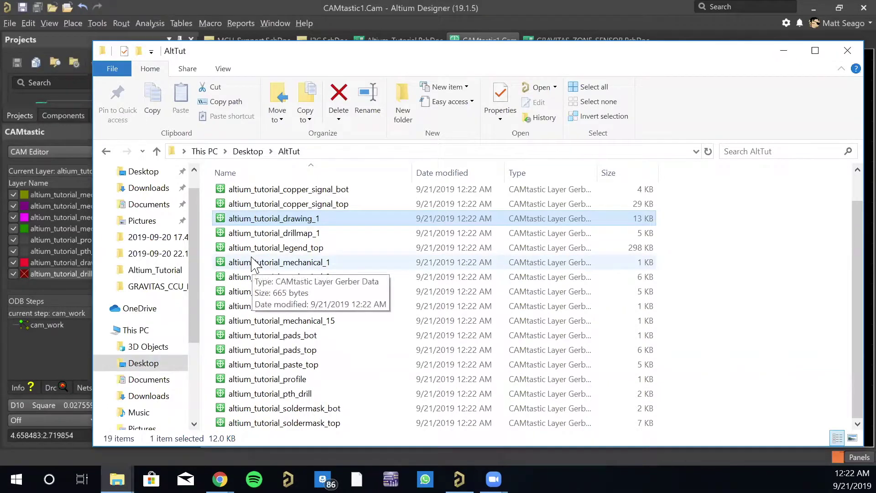
pyautogui.scroll(1, 252, 263)
pyautogui.click(156, 151)
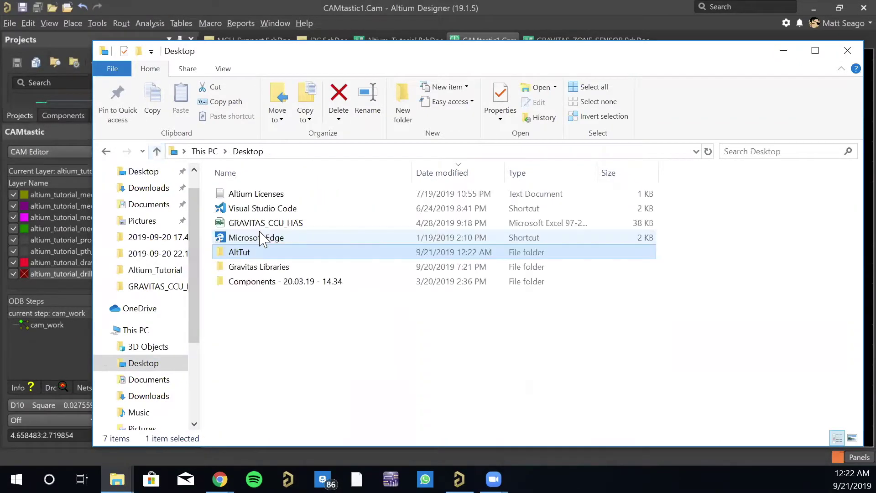
# Step: Compress the AltTut folder into an AltTut zip on the Desktop and close File Explorer
pyautogui.rightClick(257, 254)
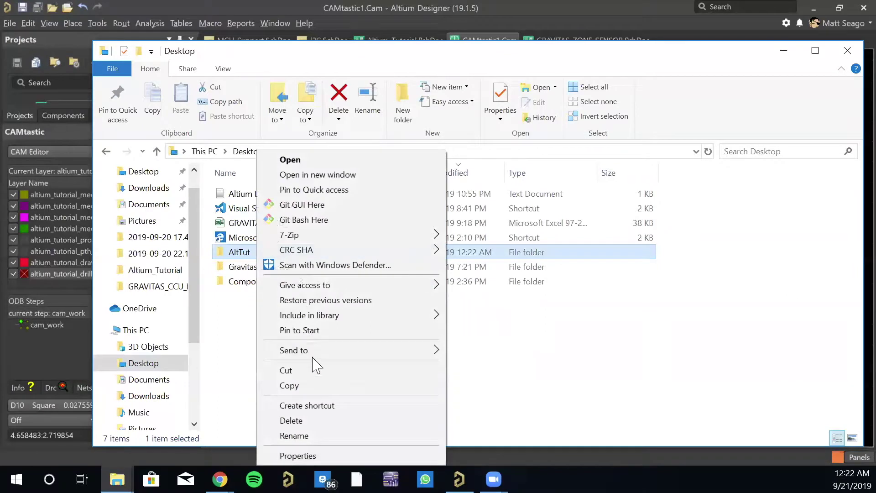
pyautogui.moveTo(315, 359)
pyautogui.click(461, 362)
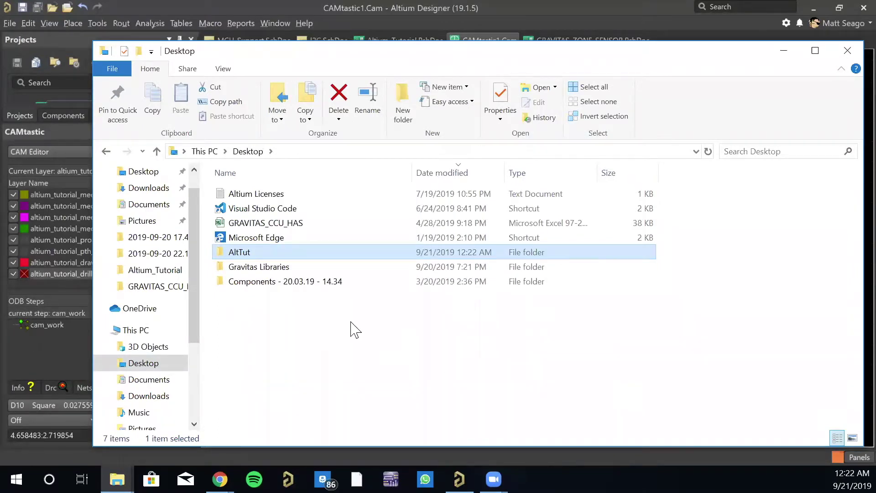
pyautogui.press('Return')
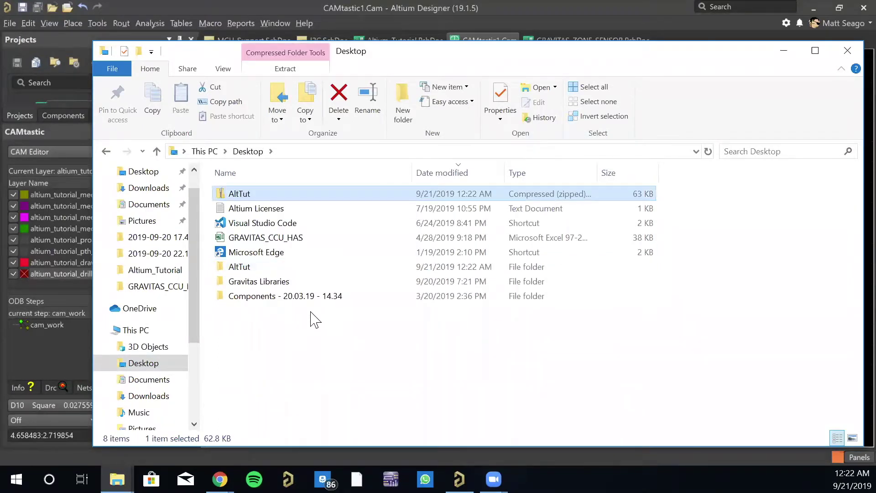
pyautogui.click(315, 319)
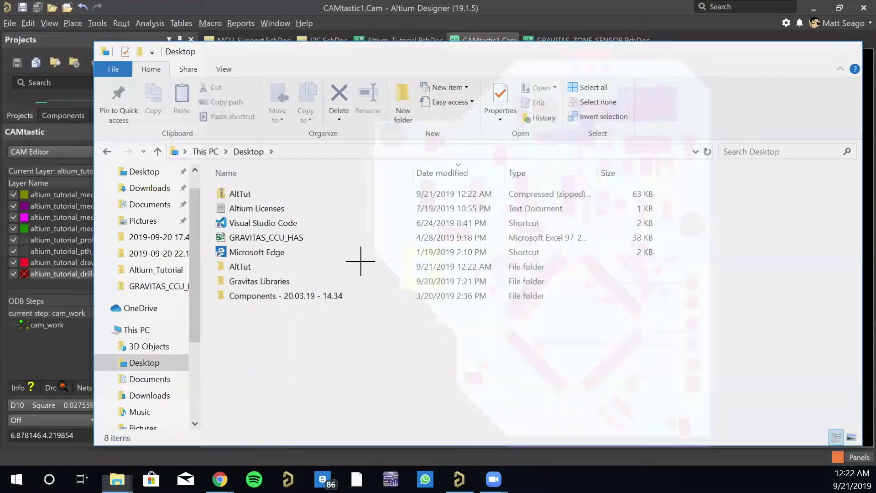
pyautogui.click(847, 51)
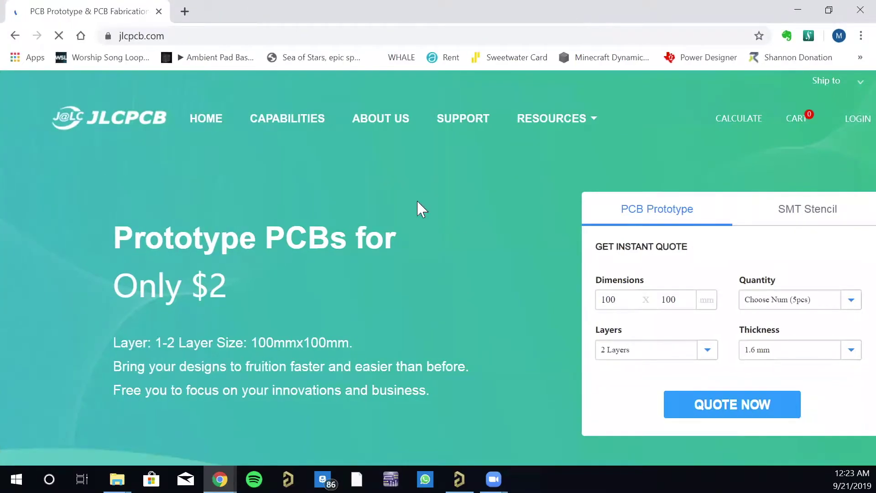
# Step: Scroll JLCPCB's homepage to the product cards and highlight the 2 Layers $2.00/5pcs price
pyautogui.scroll(-4, 411, 223)
pyautogui.scroll(3, 410, 228)
pyautogui.scroll(-7, 410, 228)
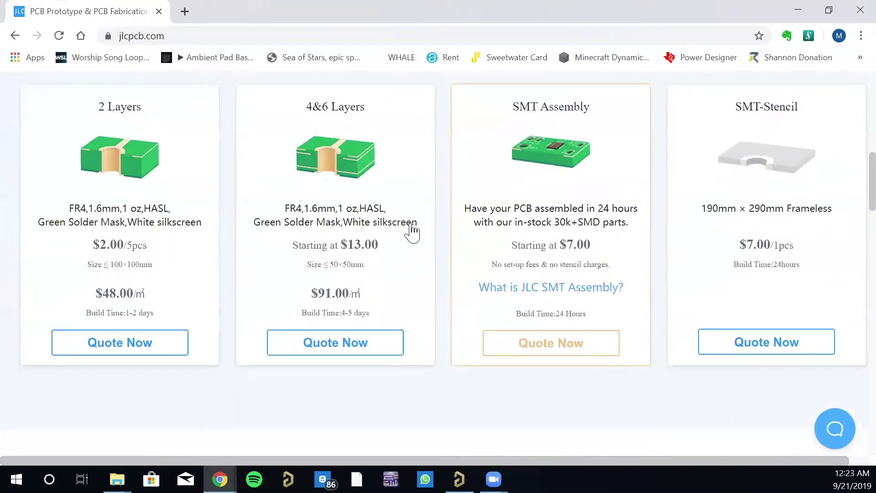
pyautogui.scroll(8, 412, 232)
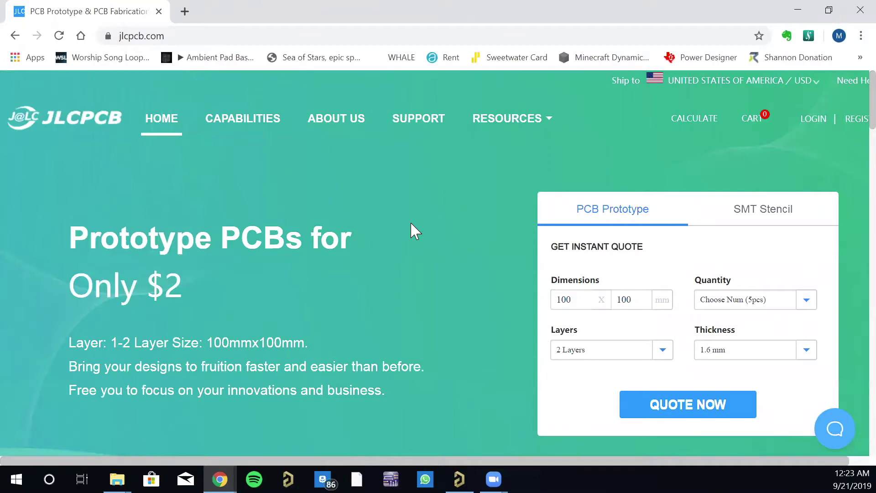
pyautogui.scroll(-8, 411, 228)
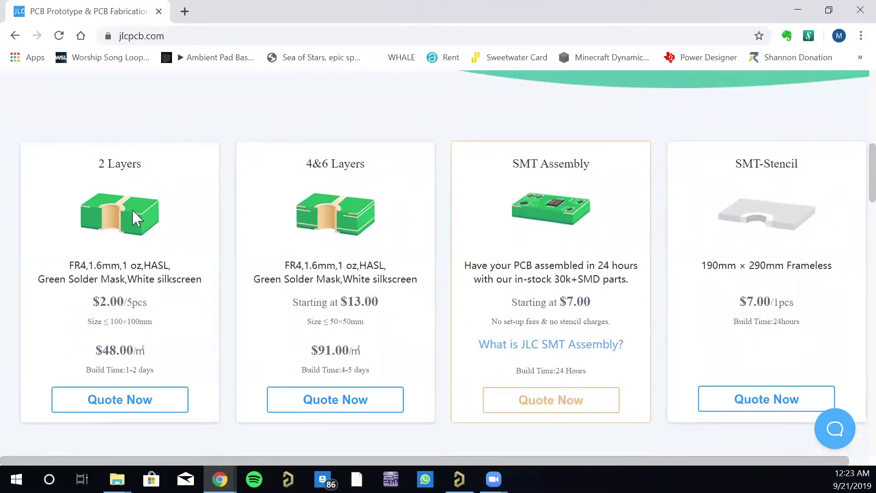
pyautogui.moveTo(103, 296); pyautogui.dragTo(145, 299)
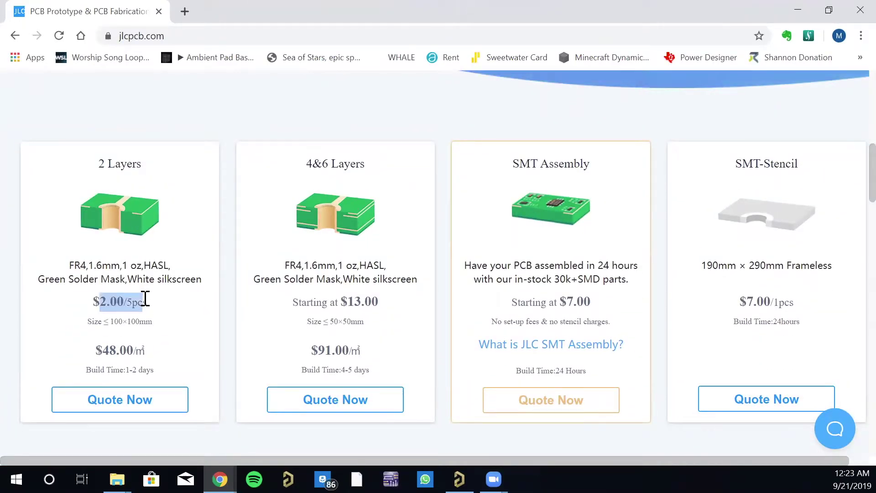
pyautogui.scroll(8, 185, 282)
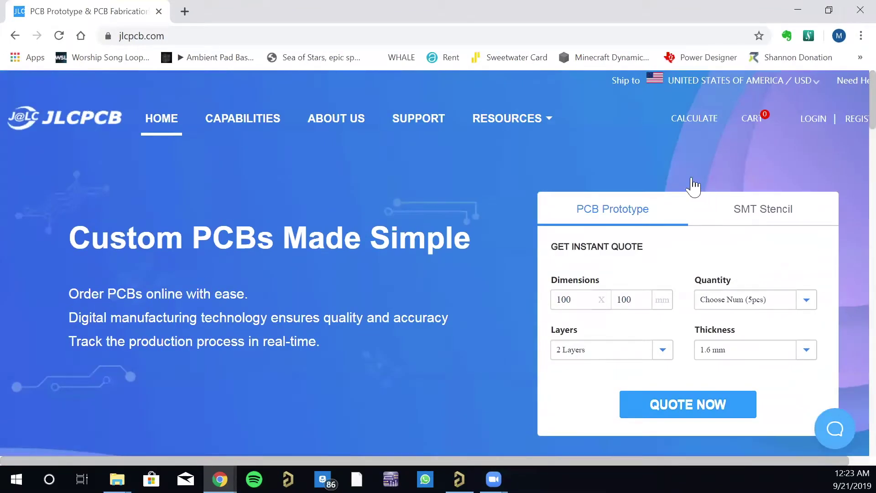
pyautogui.scroll(-8, 352, 175)
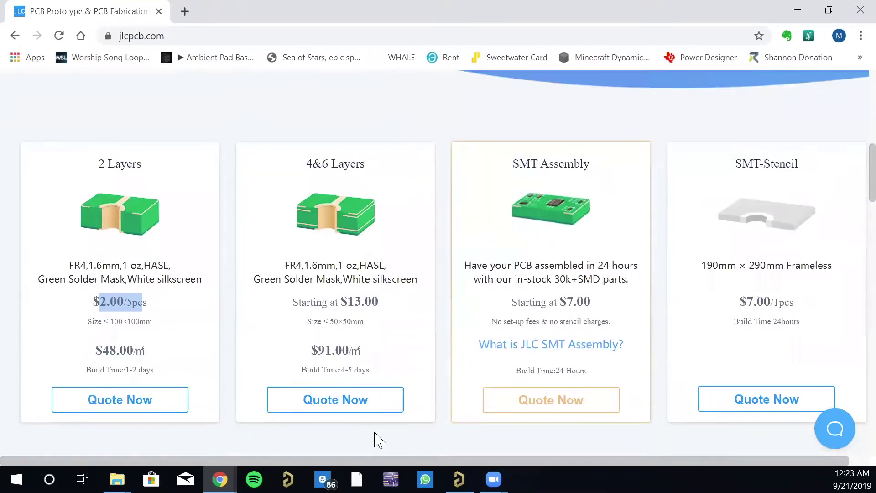
# Step: Begin a 4&6 Layers quote on JLCPCB and upload the AltTut Gerber zip for processing
pyautogui.click(364, 407)
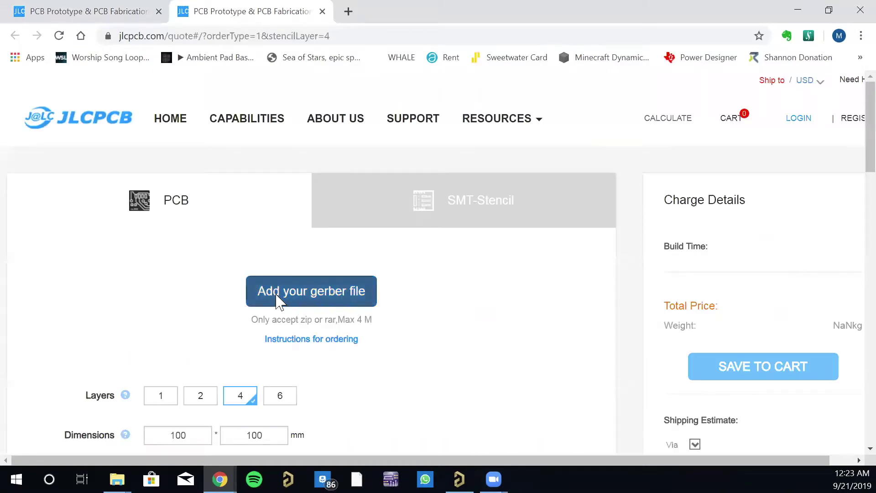
pyautogui.click(278, 299)
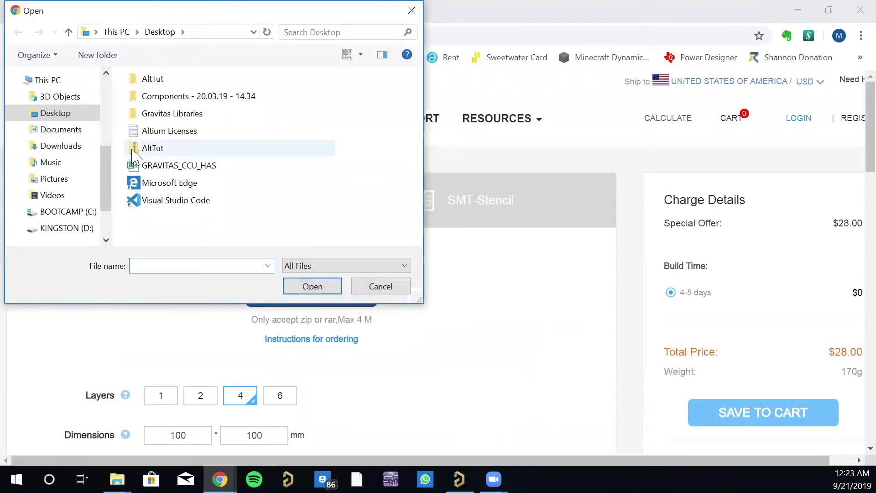
pyautogui.click(147, 153)
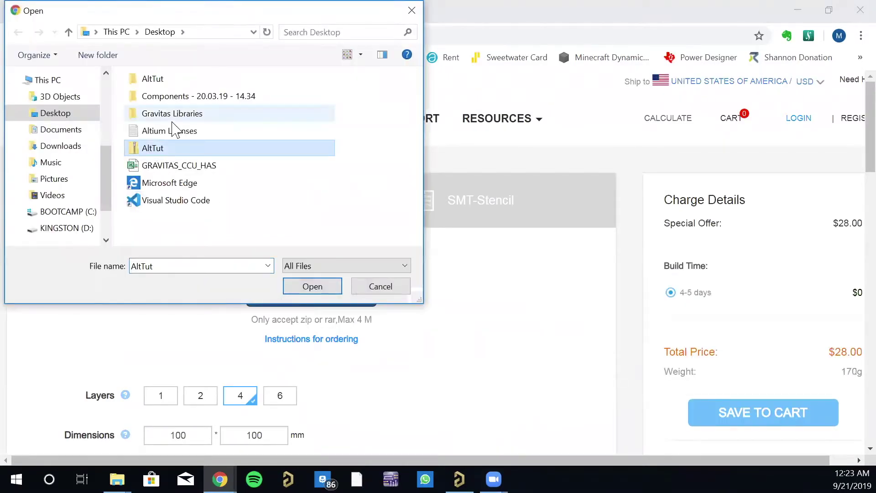
pyautogui.click(314, 295)
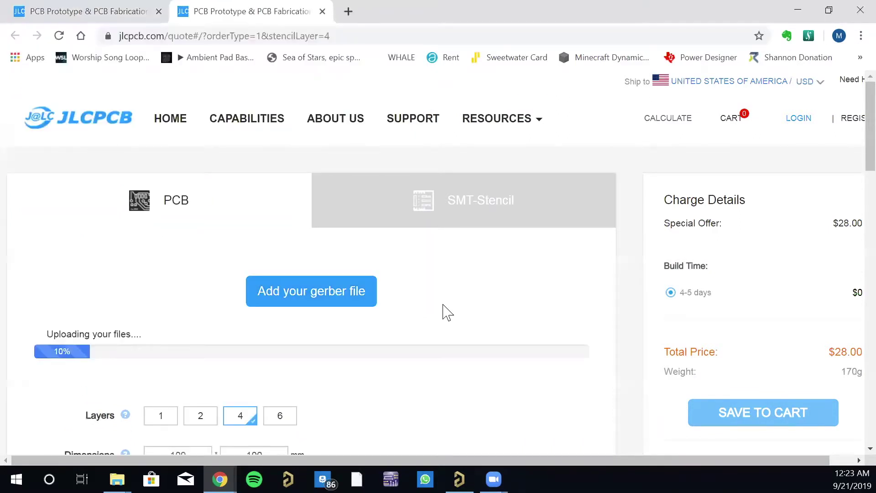
pyautogui.scroll(-6, 395, 313)
pyautogui.scroll(3, 393, 310)
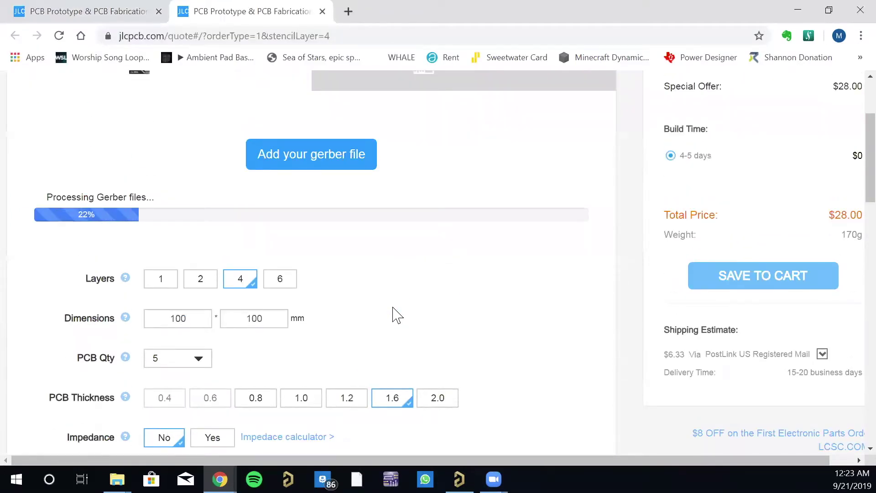
# Step: Review the Gerber previews, confirming a 4-layer 50×43 mm board at $13.00 for 5 boards
pyautogui.scroll(-5, 270, 182)
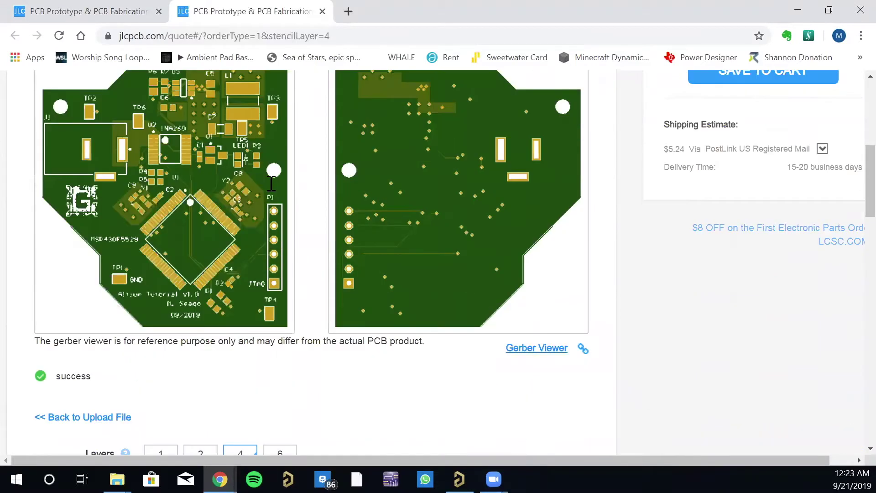
pyautogui.scroll(1, 270, 181)
pyautogui.scroll(-2, 270, 183)
pyautogui.scroll(2, 270, 183)
pyautogui.scroll(-5, 270, 181)
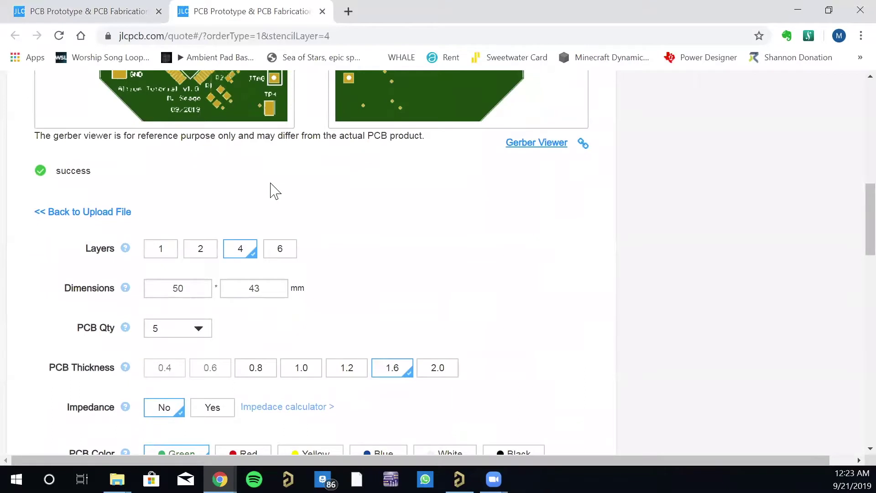
pyautogui.scroll(9, 271, 187)
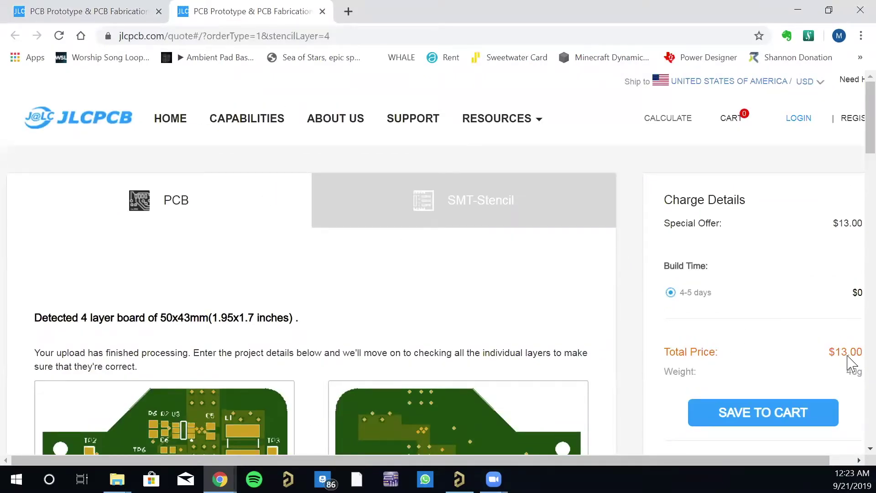
pyautogui.scroll(-6, 601, 307)
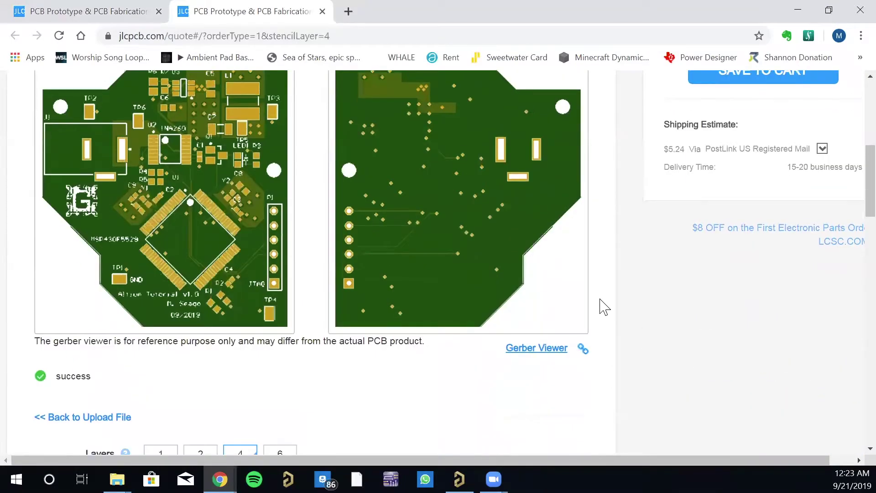
pyautogui.scroll(-1, 600, 304)
pyautogui.scroll(-4, 312, 402)
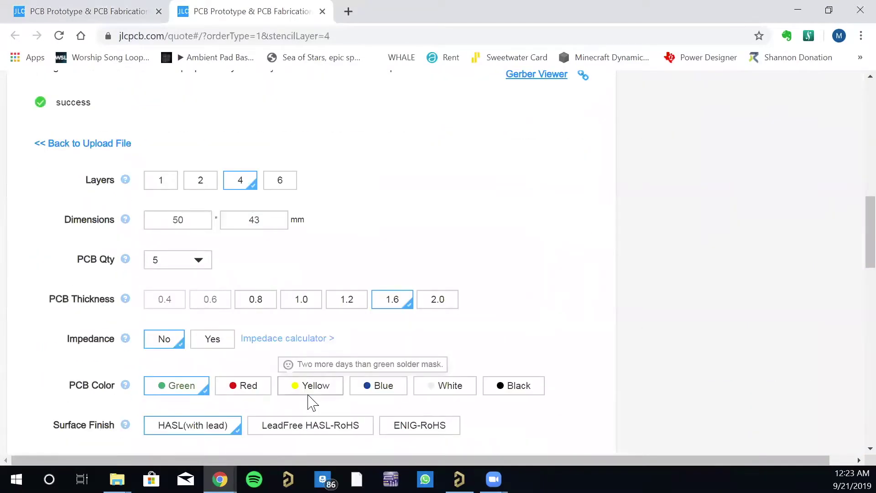
pyautogui.scroll(1, 311, 402)
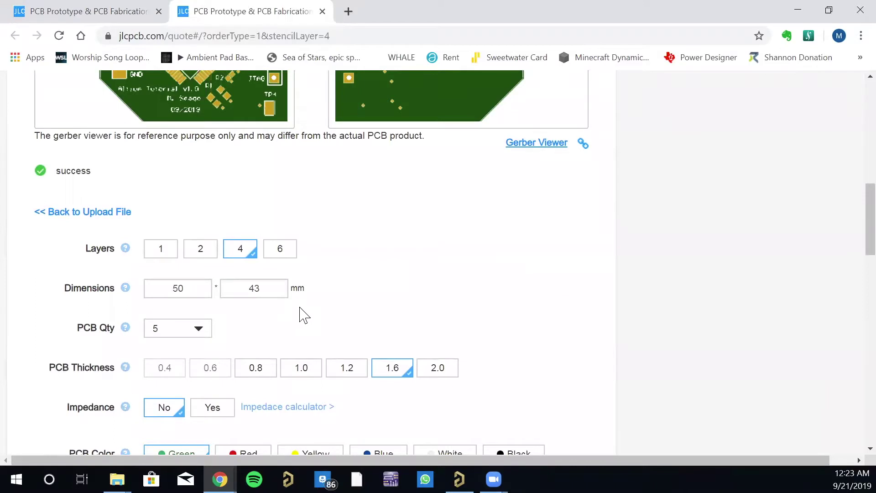
pyautogui.scroll(2, 299, 314)
pyautogui.scroll(-3, 368, 376)
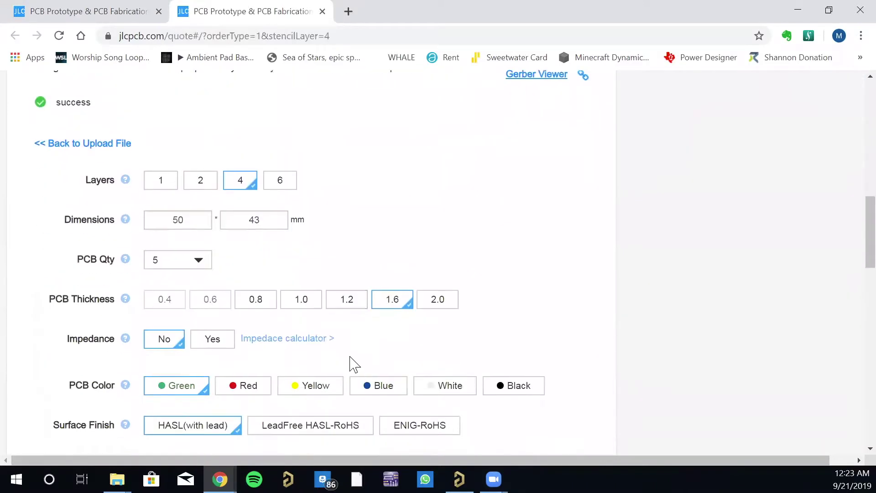
# Step: Keep PCB quantity at 5 with green HASL and 1 oz copper, SMT Assembly and Stencil off
pyautogui.click(200, 263)
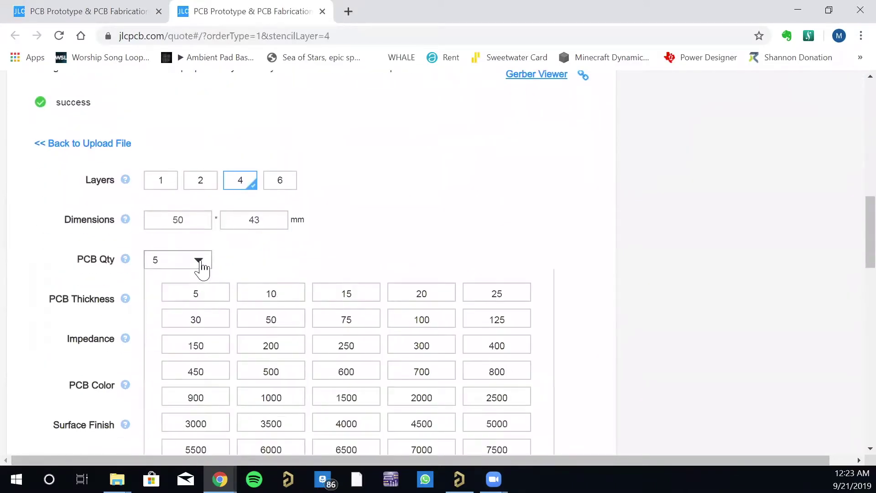
pyautogui.click(201, 268)
pyautogui.scroll(-1, 338, 270)
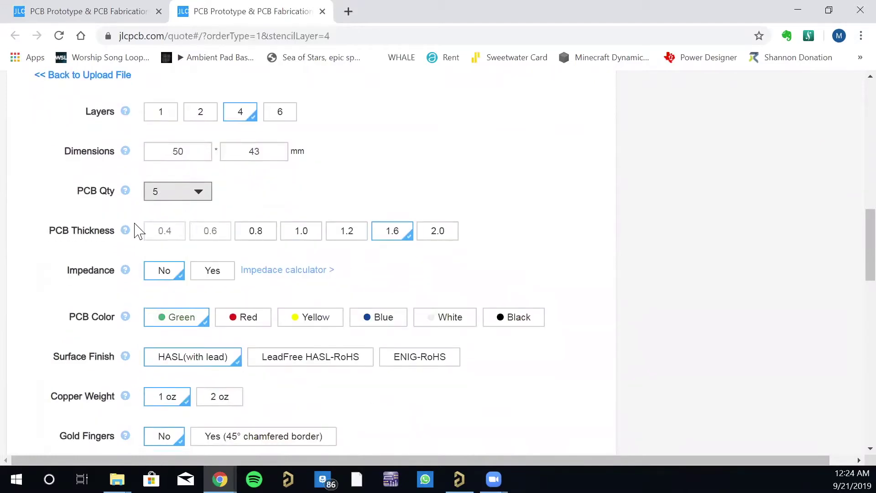
pyautogui.scroll(-3, 512, 274)
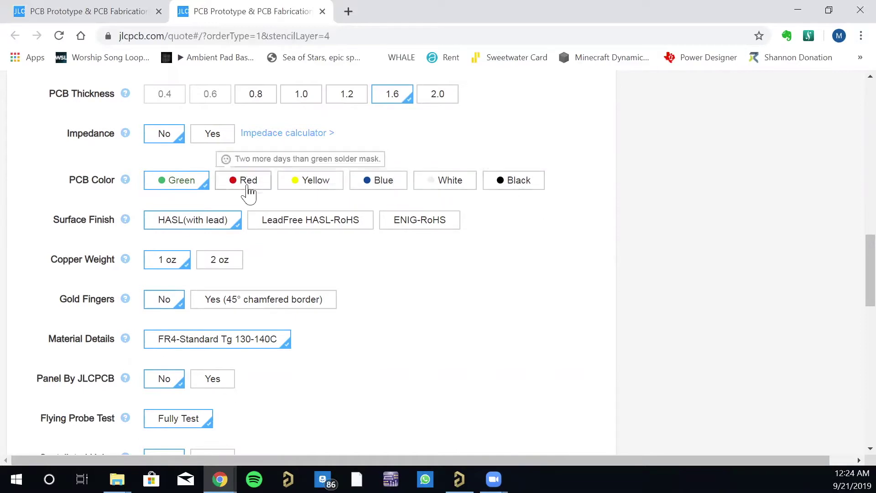
pyautogui.scroll(-3, 277, 255)
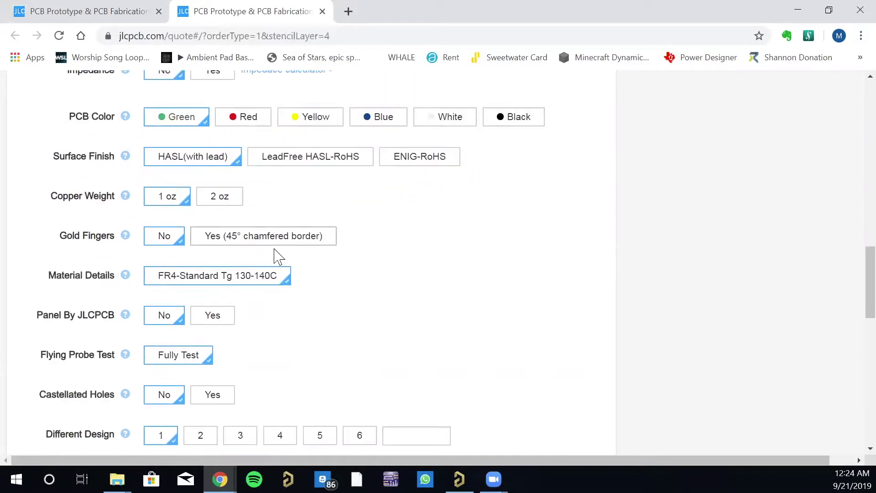
pyautogui.scroll(3, 272, 264)
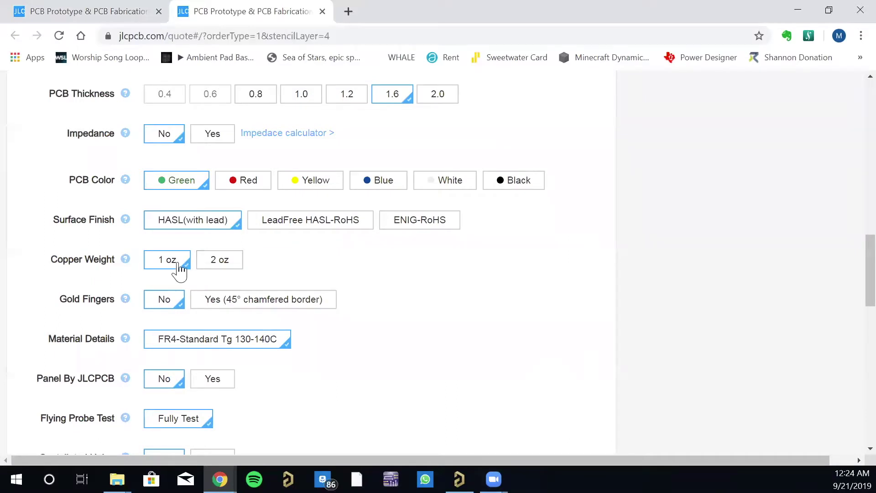
pyautogui.moveTo(123, 260)
pyautogui.scroll(2, 421, 352)
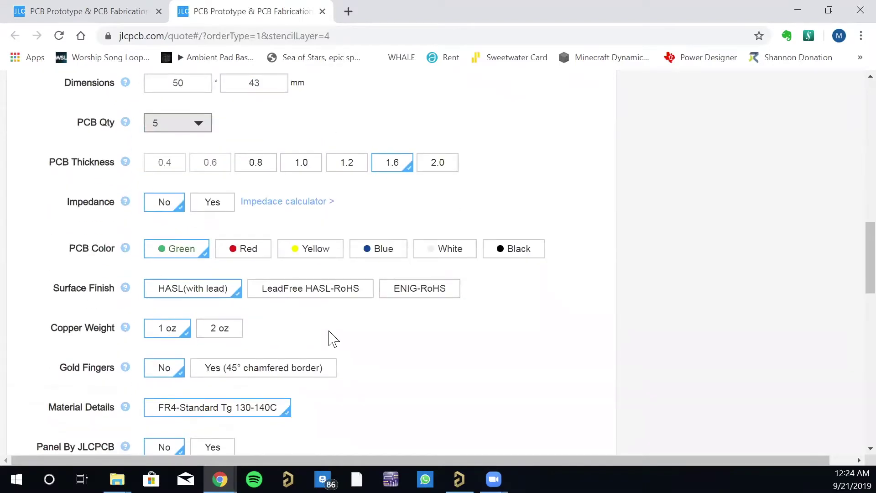
pyautogui.scroll(-3, 332, 340)
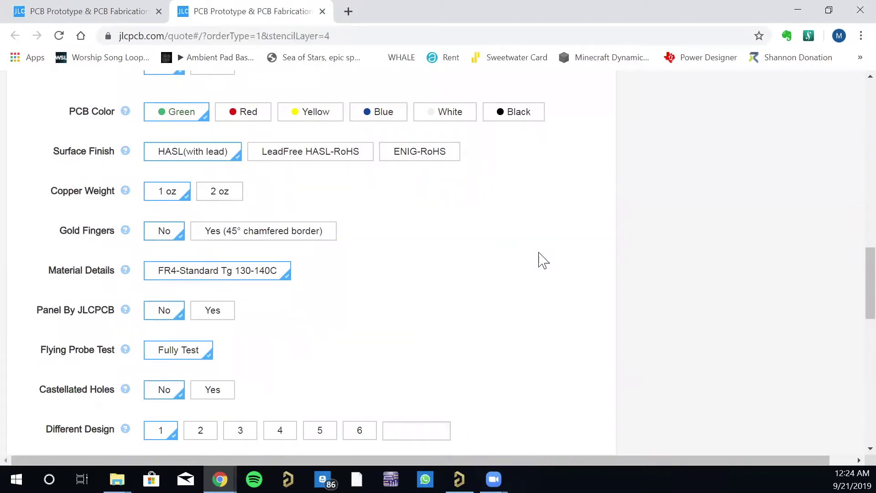
pyautogui.scroll(-3, 543, 261)
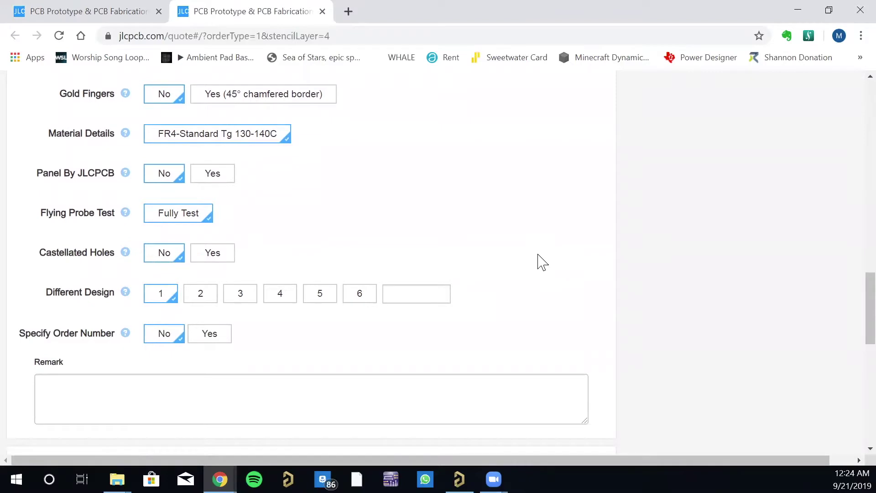
pyautogui.scroll(-4, 541, 261)
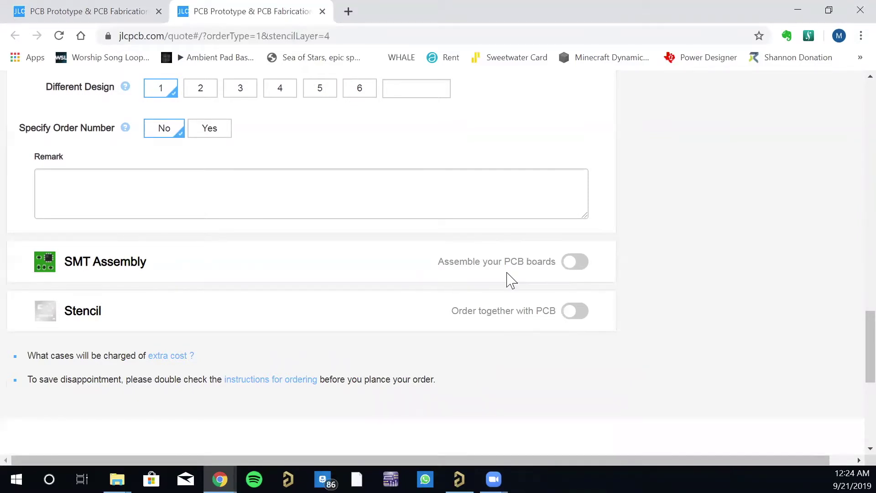
pyautogui.scroll(20, 492, 301)
pyautogui.scroll(-3, 492, 298)
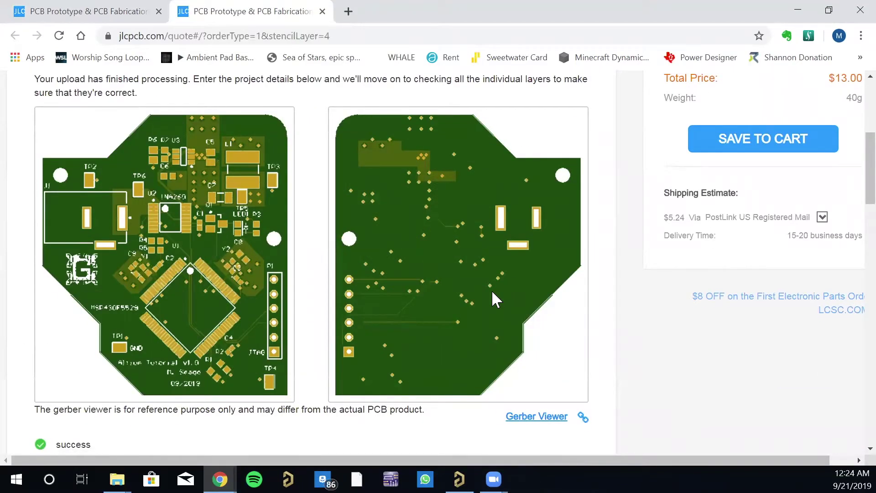
pyautogui.scroll(3, 491, 290)
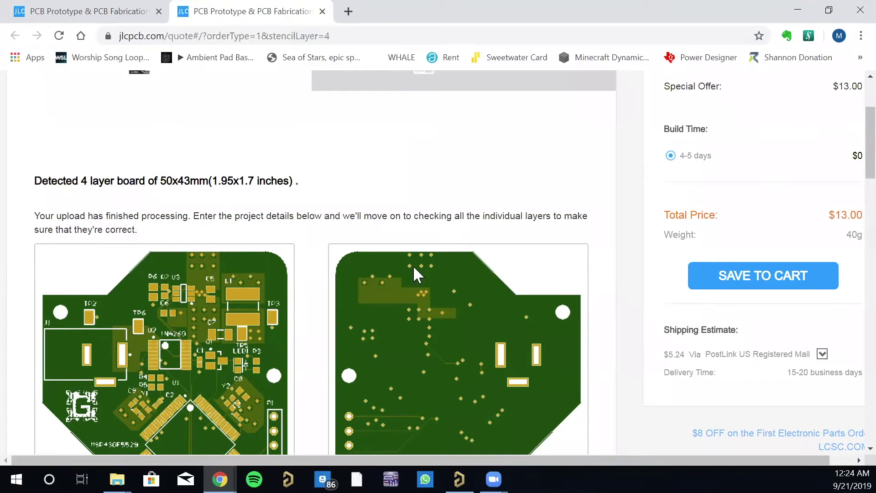
pyautogui.scroll(3, 324, 273)
pyautogui.scroll(-2, 324, 273)
pyautogui.scroll(2, 324, 273)
pyautogui.scroll(-2, 324, 273)
pyautogui.scroll(-2, 320, 272)
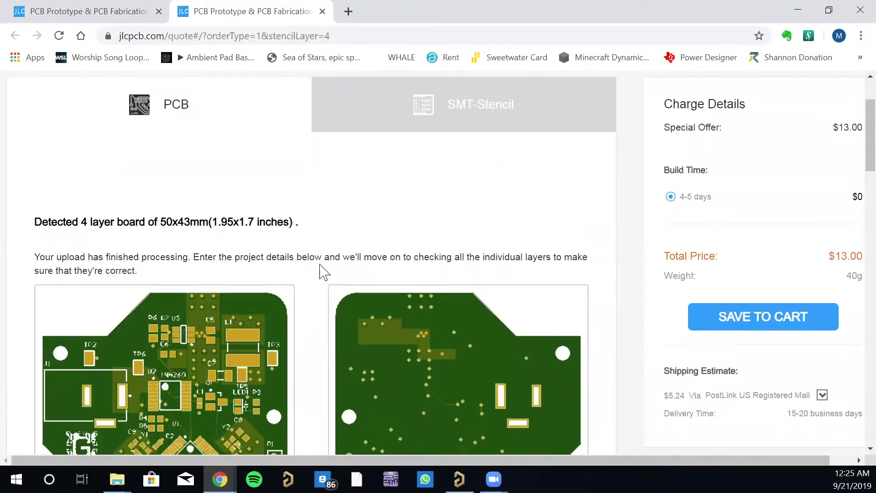
pyautogui.scroll(2, 319, 272)
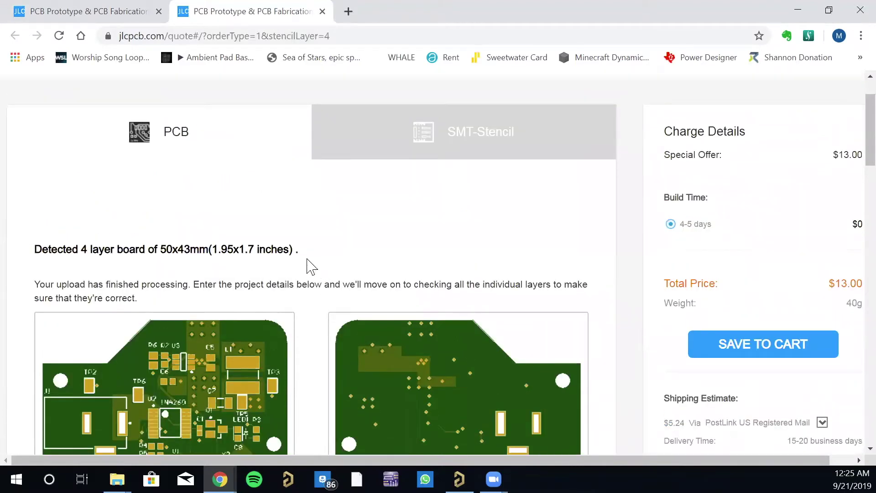
pyautogui.scroll(-2, 358, 235)
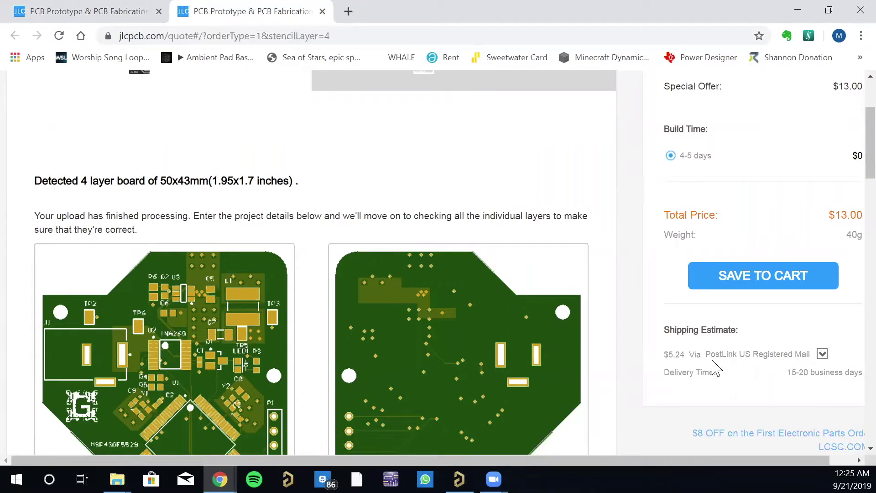
pyautogui.scroll(3, 210, 214)
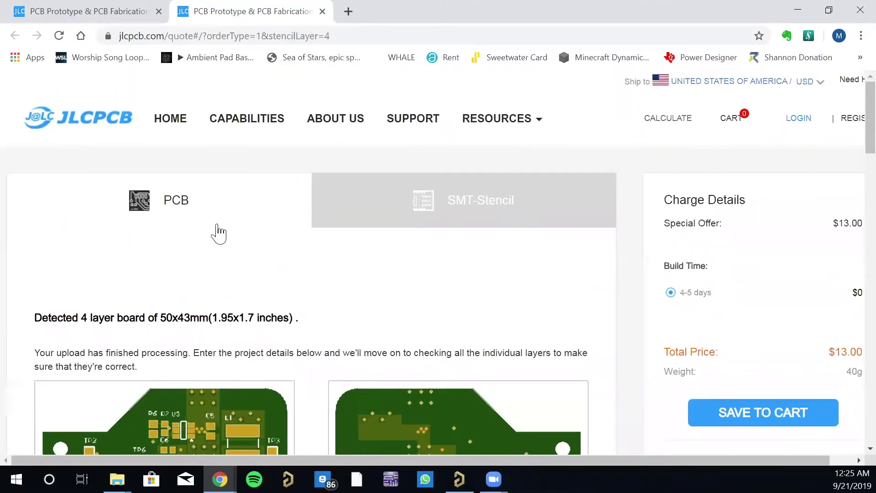
pyautogui.scroll(-3, 384, 246)
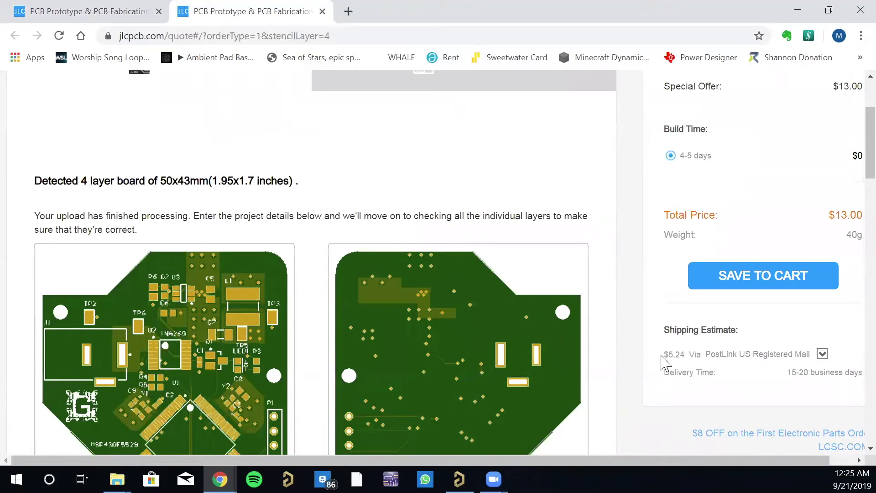
# Step: Select DHL International Express shipping, estimated at $16.67 with 2-4 business days delivery
pyautogui.click(822, 354)
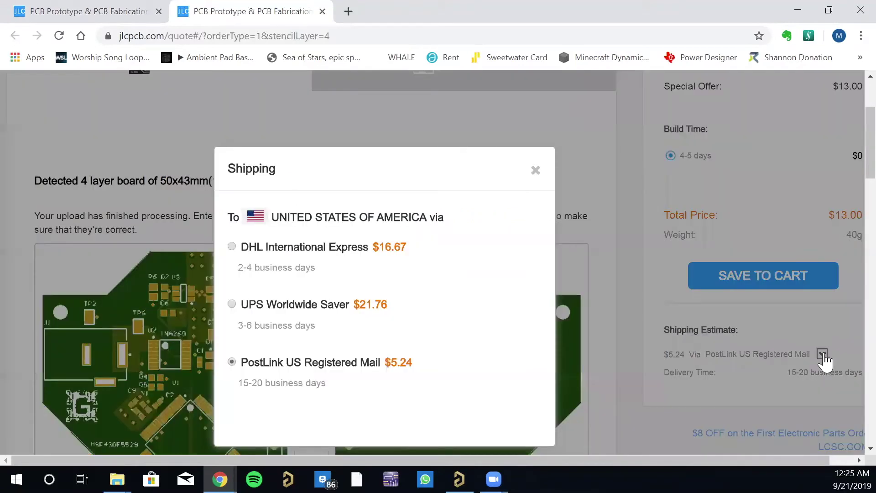
pyautogui.click(231, 246)
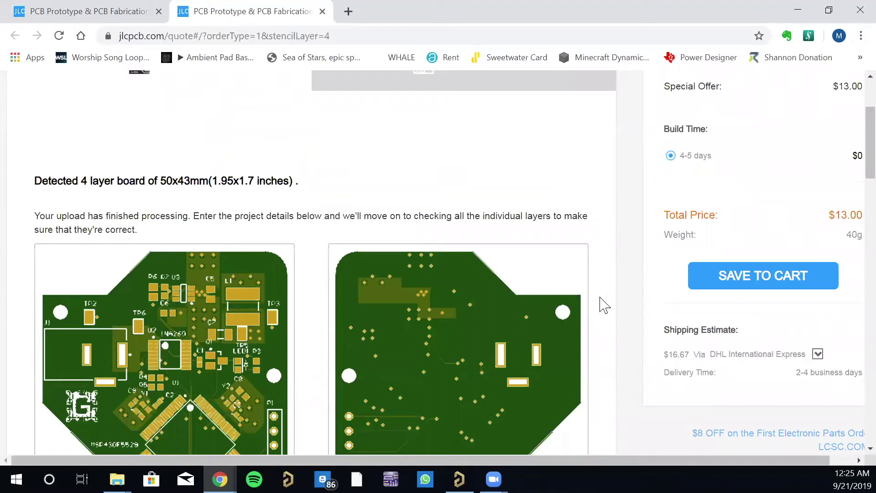
pyautogui.scroll(3, 580, 301)
pyautogui.scroll(-4, 580, 301)
pyautogui.scroll(4, 579, 301)
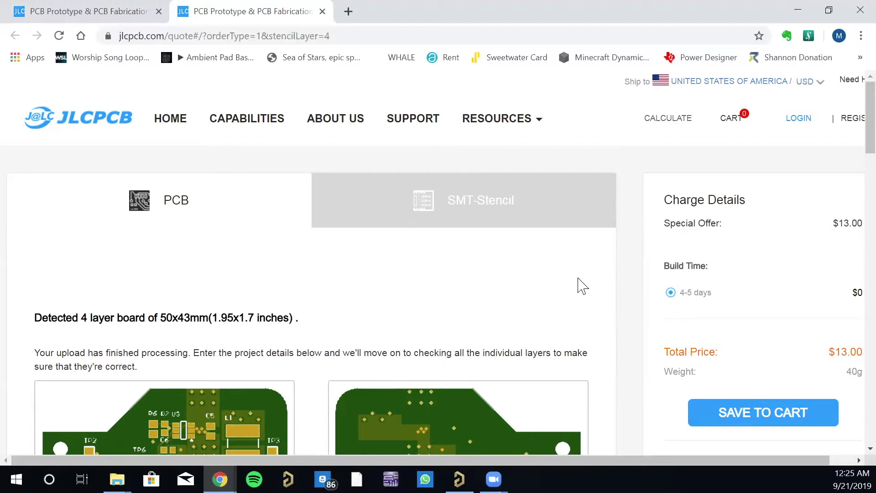
pyautogui.scroll(-5, 515, 296)
pyautogui.scroll(3, 513, 292)
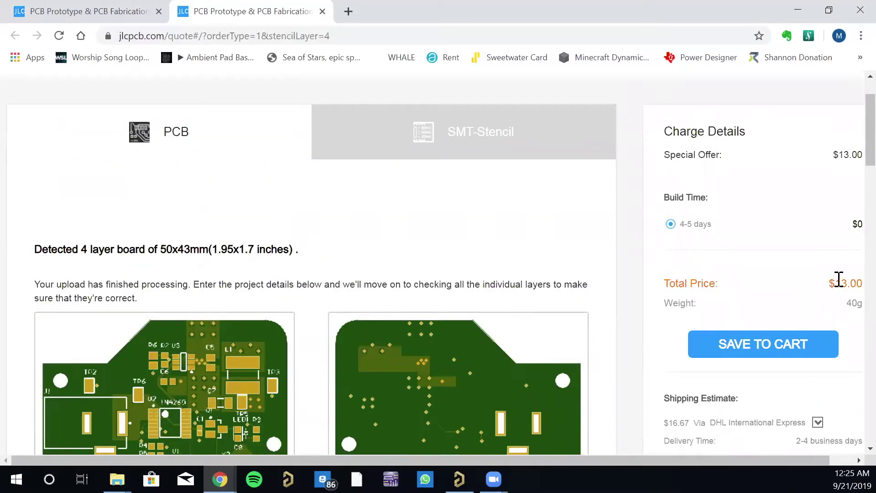
pyautogui.scroll(-1, 660, 333)
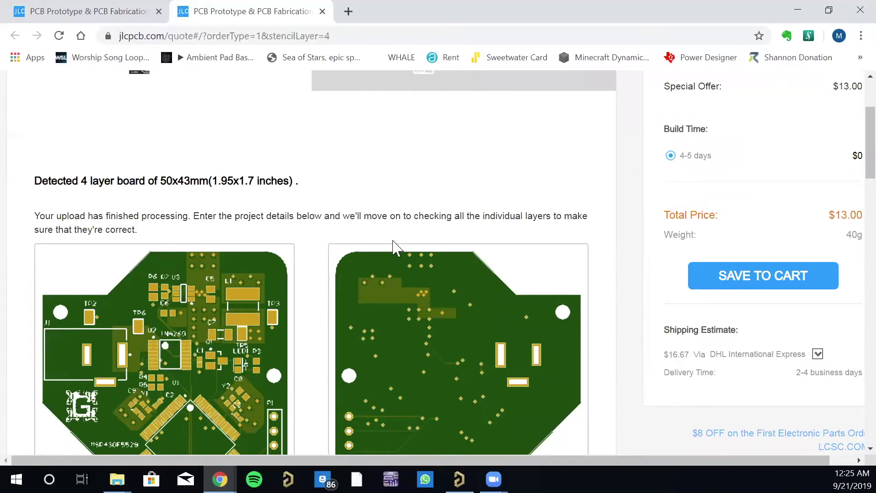
pyautogui.scroll(3, 394, 247)
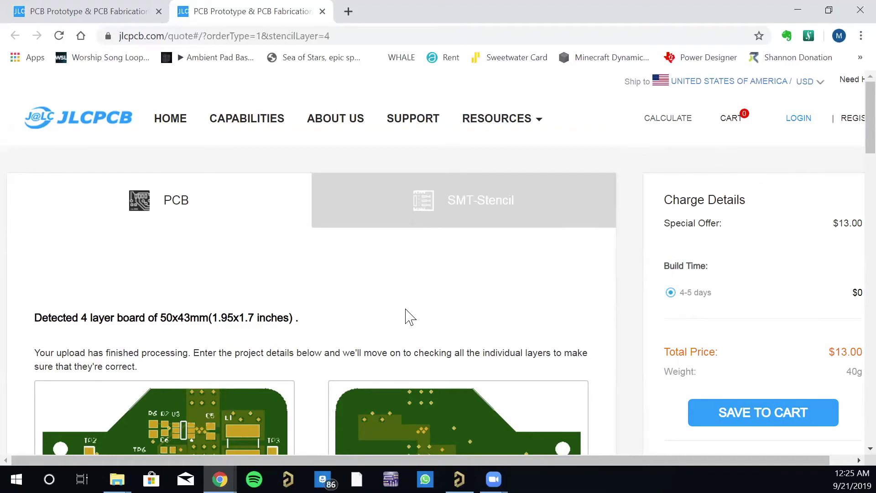
pyautogui.scroll(-5, 410, 317)
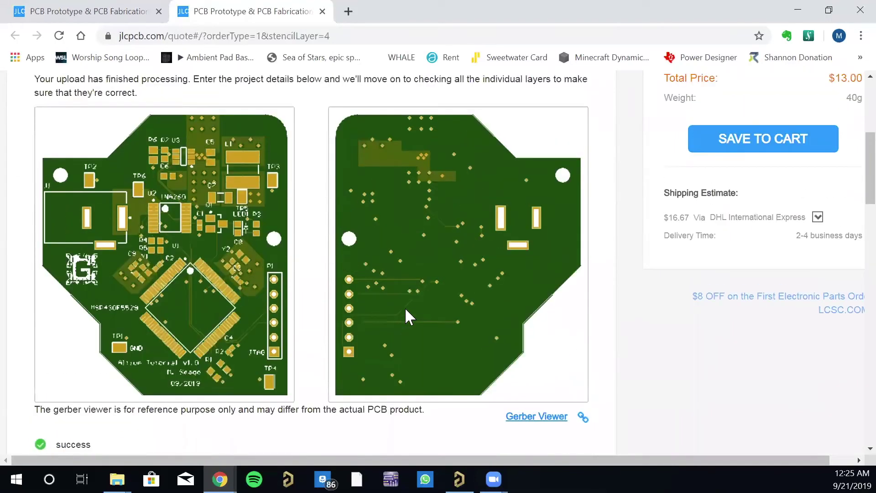
pyautogui.scroll(1, 405, 309)
pyautogui.scroll(-1, 405, 308)
pyautogui.scroll(-3, 404, 312)
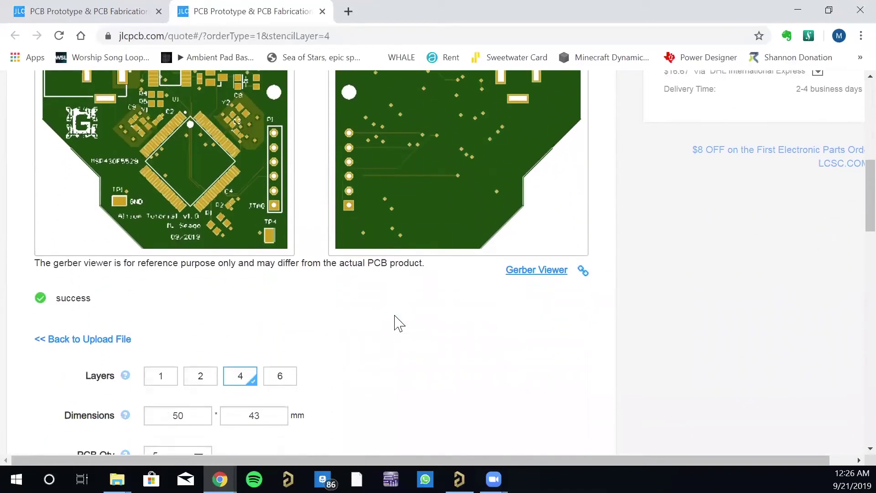
pyautogui.scroll(-5, 400, 323)
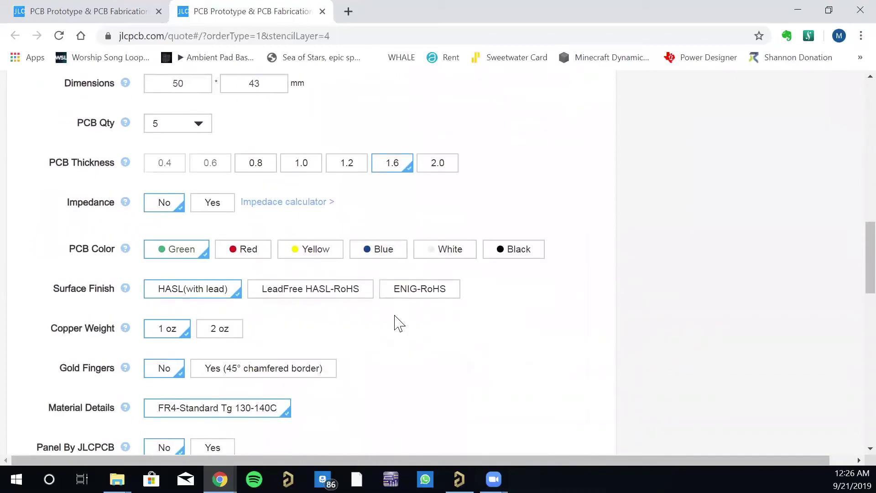
pyautogui.scroll(-3, 399, 323)
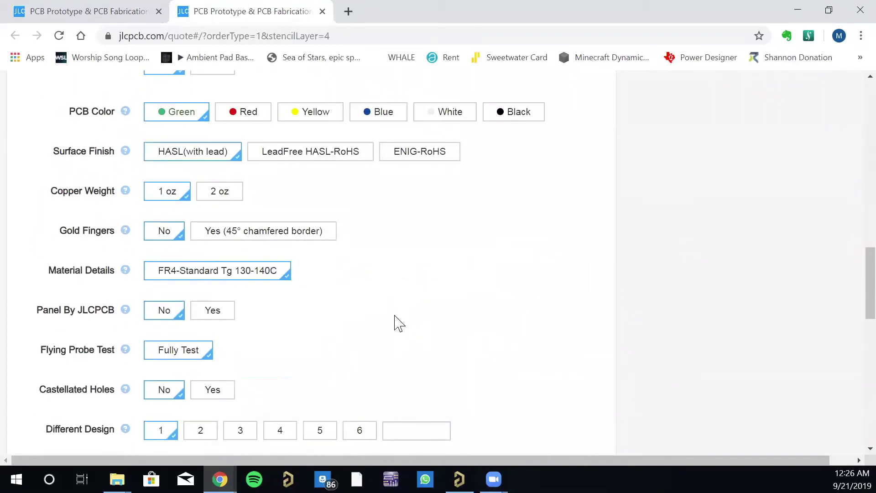
pyautogui.scroll(-3, 397, 323)
pyautogui.scroll(-5, 396, 316)
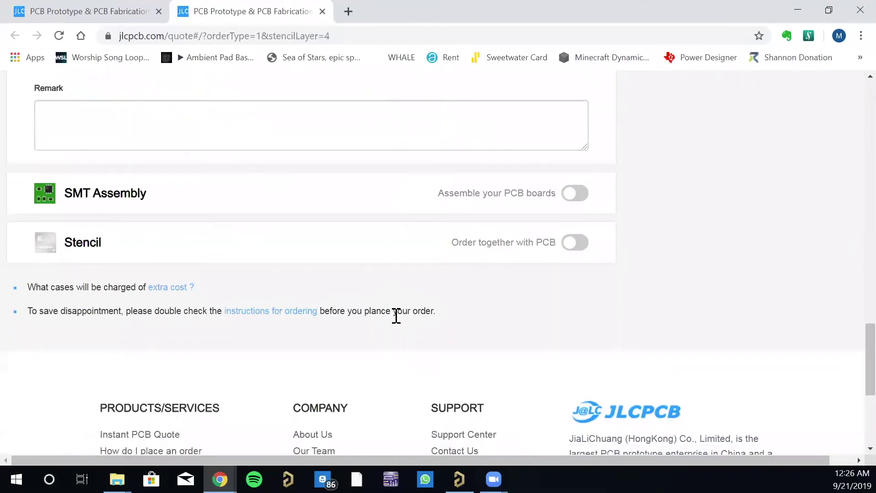
pyautogui.scroll(20, 396, 320)
pyautogui.scroll(-4, 396, 323)
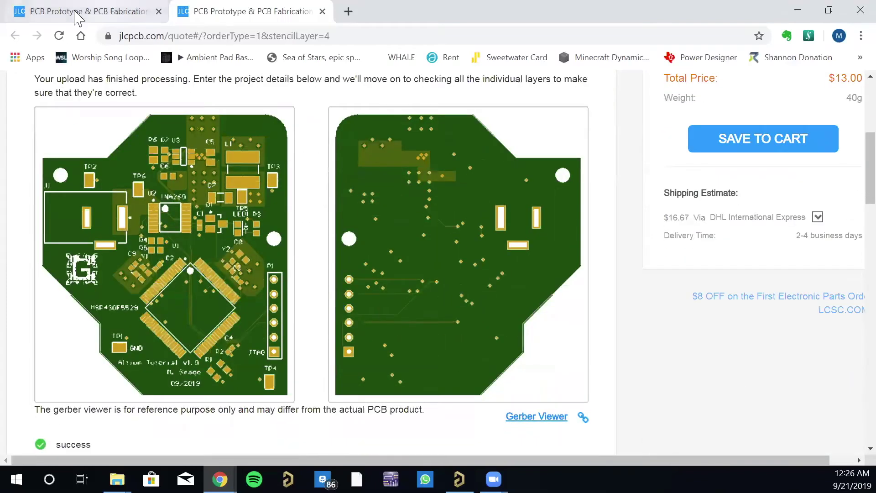
# Step: Return to the Altium_Tutorial.PcbDoc document in Altium and pan its 3D board view
pyautogui.click(800, 11)
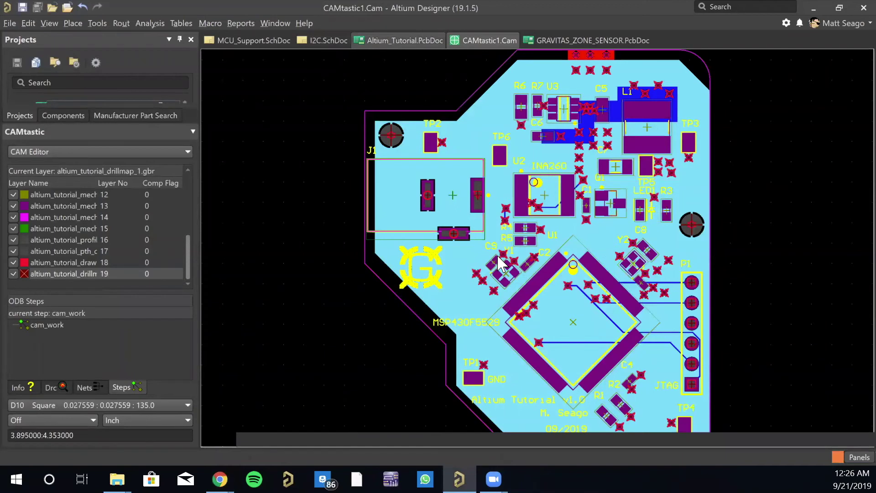
pyautogui.hotkey('ctrl', 'Tab')
pyautogui.moveTo(514, 309); pyautogui.dragTo(581, 278, button='right')
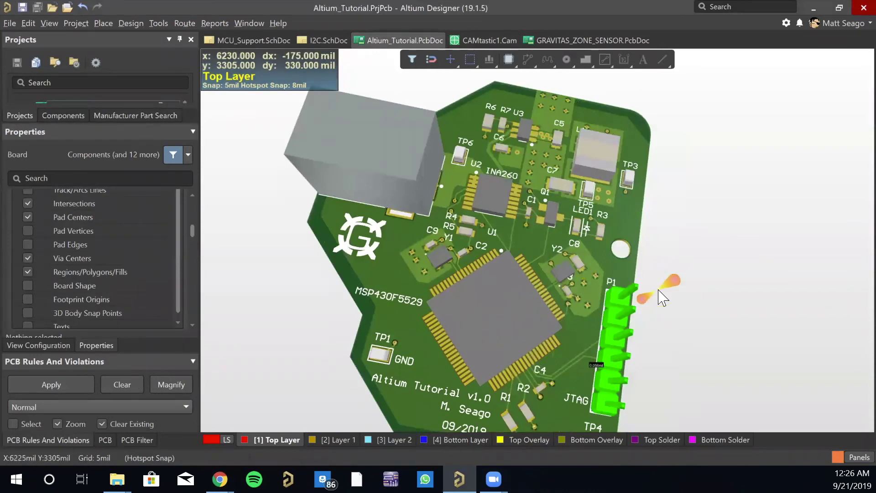